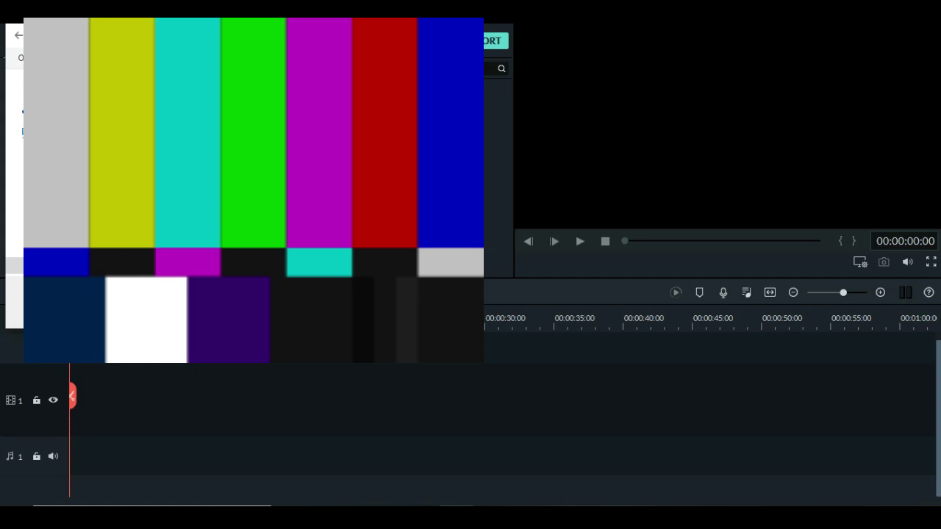
Import the four VID_20200602 selfie clips into the media library.
{"action": "key", "text": "Return"}
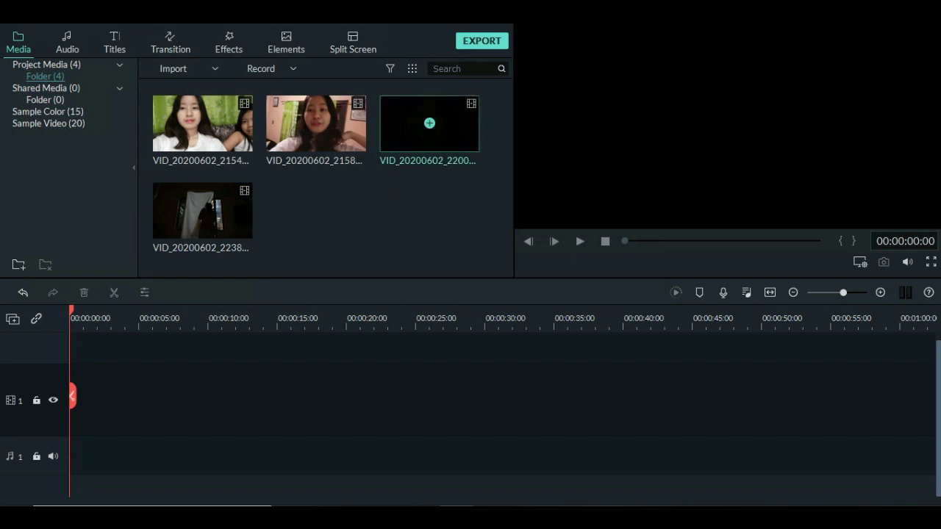
Add clip VID_20200602_215445 to the timeline, accept the project settings prompt, and play it.
{"action": "mouse_move", "coordinate": [202, 123]}
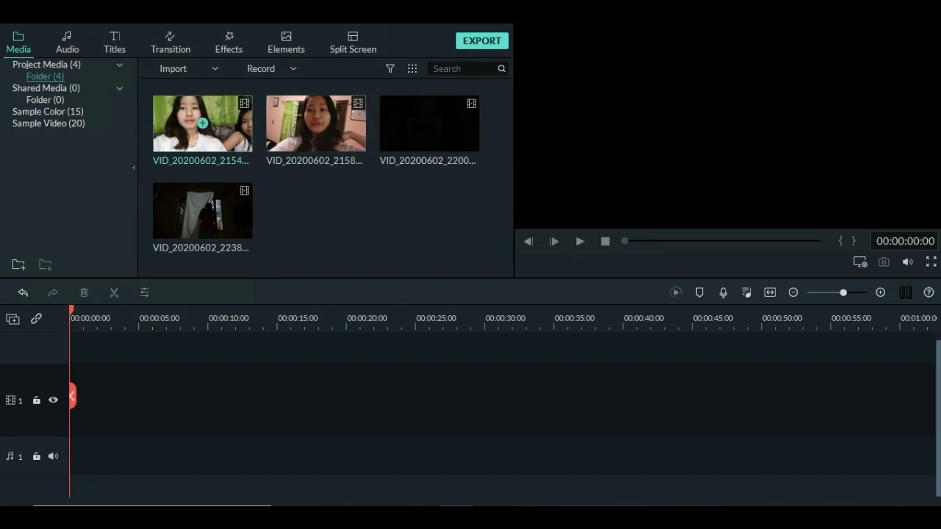
{"action": "left_click", "coordinate": [202, 122]}
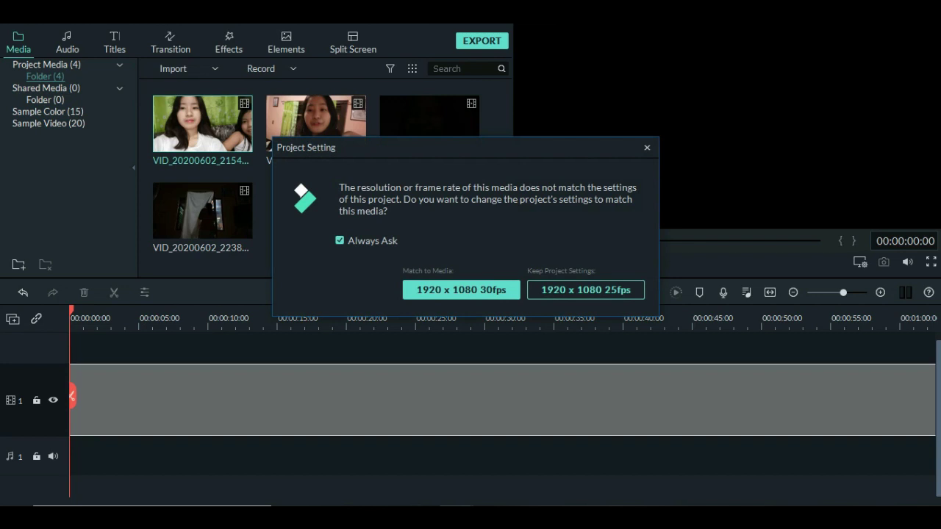
{"action": "key", "text": "Return"}
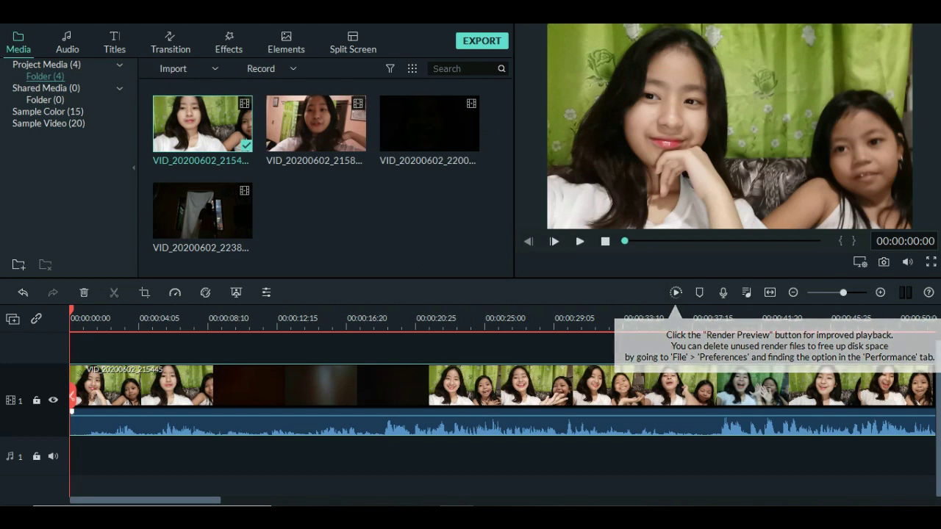
{"action": "key", "text": "space"}
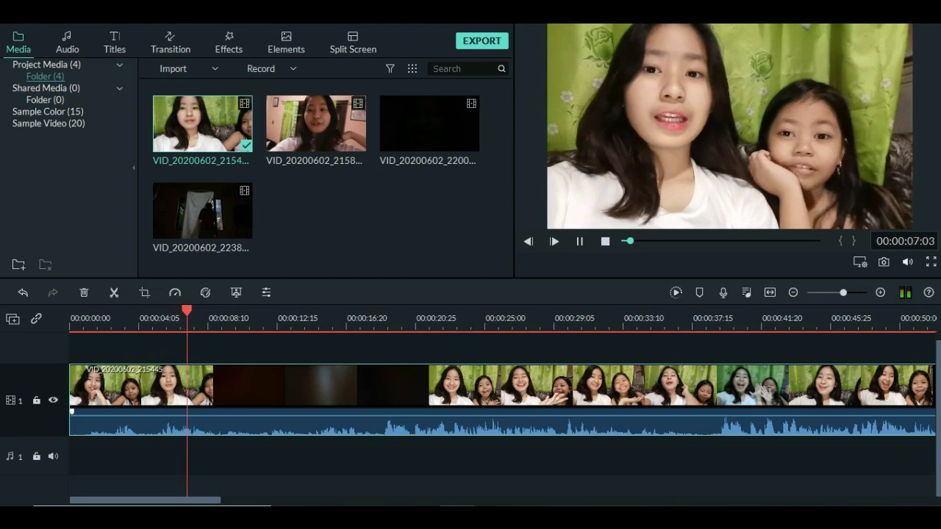
Raise the first clip's volume to 12 dB while previewing, then open its Audio settings.
{"action": "mouse_move", "coordinate": [907, 261]}
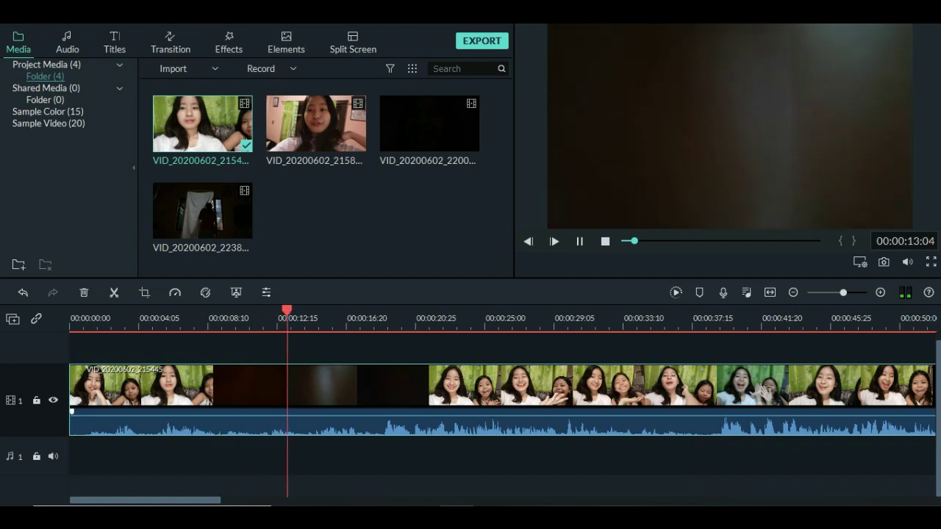
{"action": "left_click", "coordinate": [579, 241]}
{"action": "left_click_drag", "start_coordinate": [605, 417], "coordinate": [605, 410]}
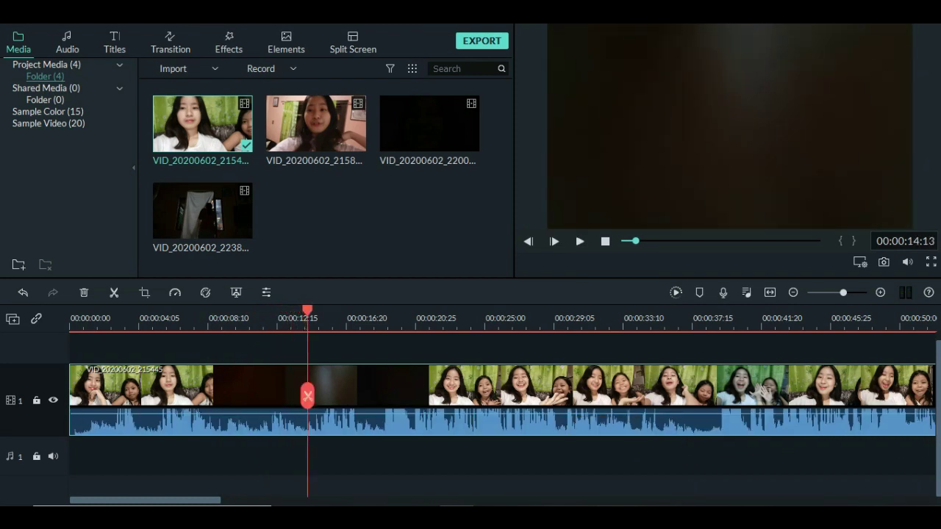
{"action": "left_click", "coordinate": [580, 241]}
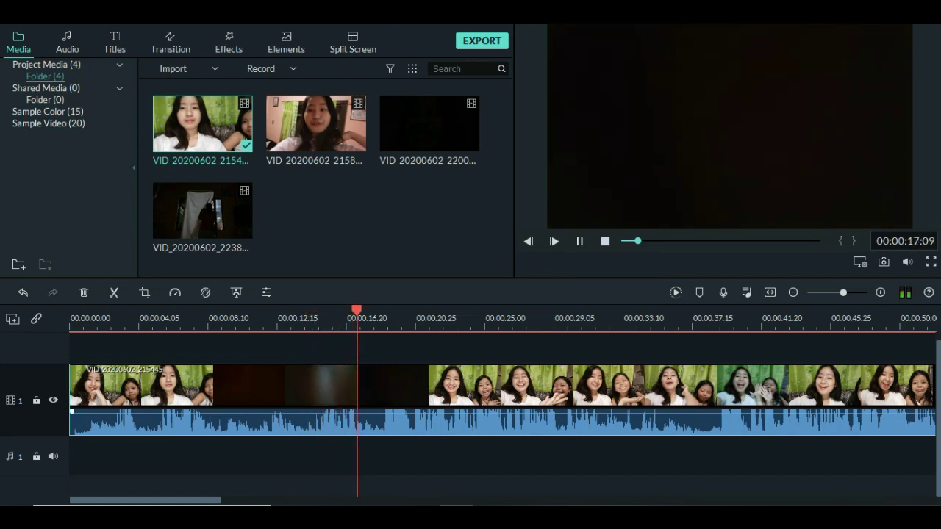
{"action": "left_click_drag", "start_coordinate": [647, 409], "coordinate": [651, 413]}
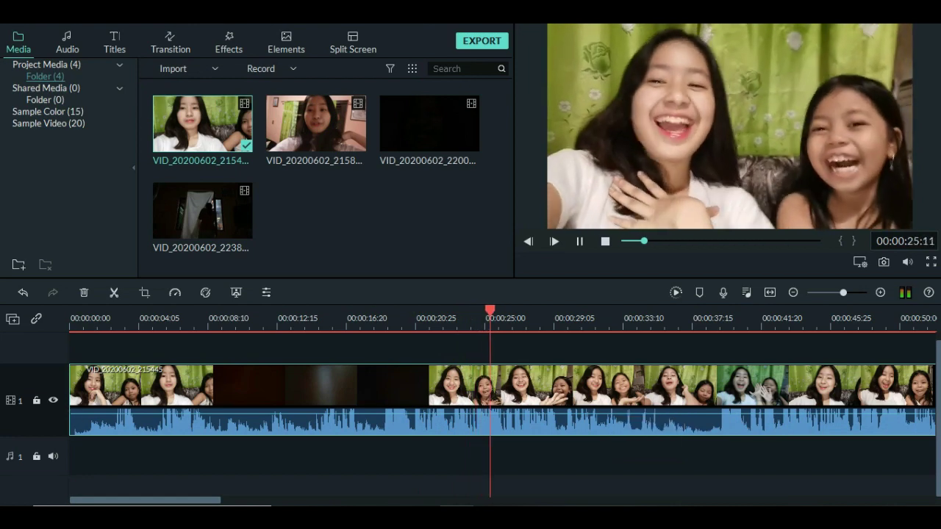
{"action": "key", "text": "space"}
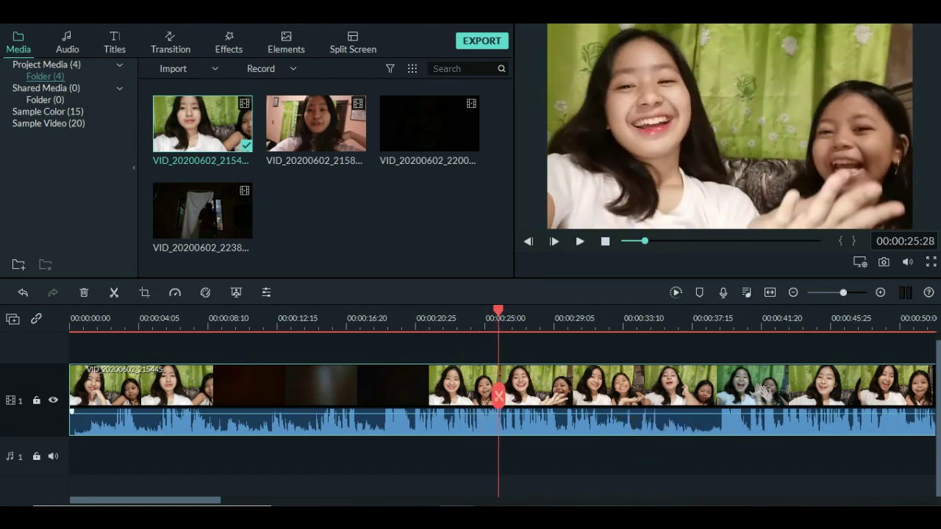
{"action": "double_click", "coordinate": [651, 412]}
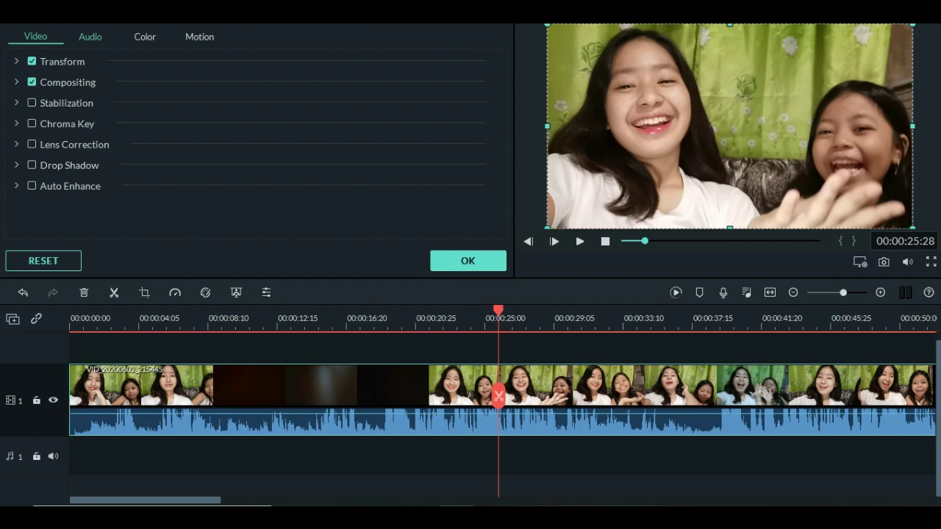
{"action": "left_click", "coordinate": [90, 36]}
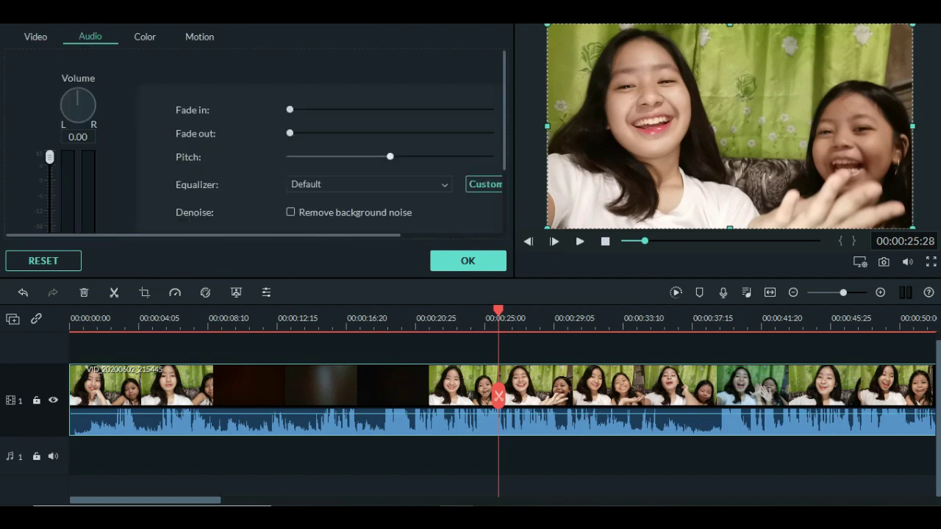
Preview the clip's audio with the pitch raised, then with it lowered.
{"action": "left_click_drag", "start_coordinate": [389, 157], "coordinate": [457, 156]}
{"action": "key", "text": "space"}
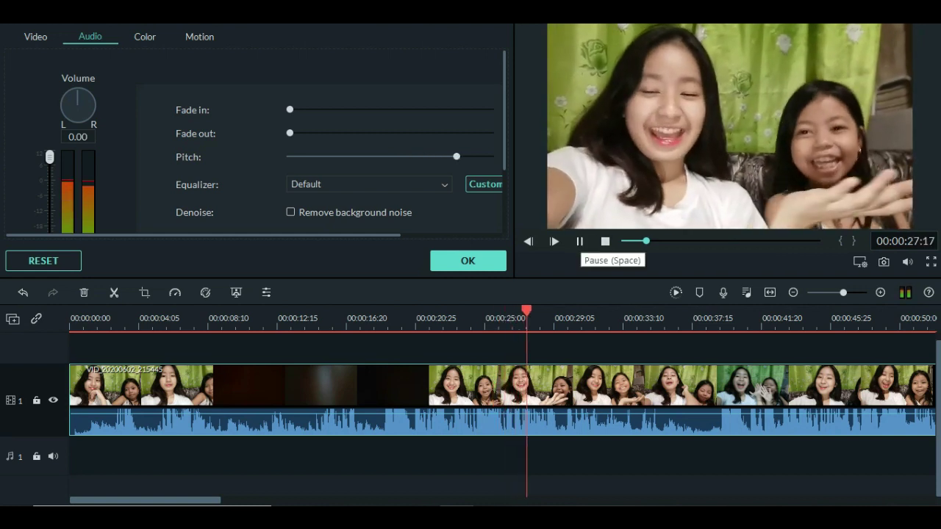
{"action": "key", "text": "space"}
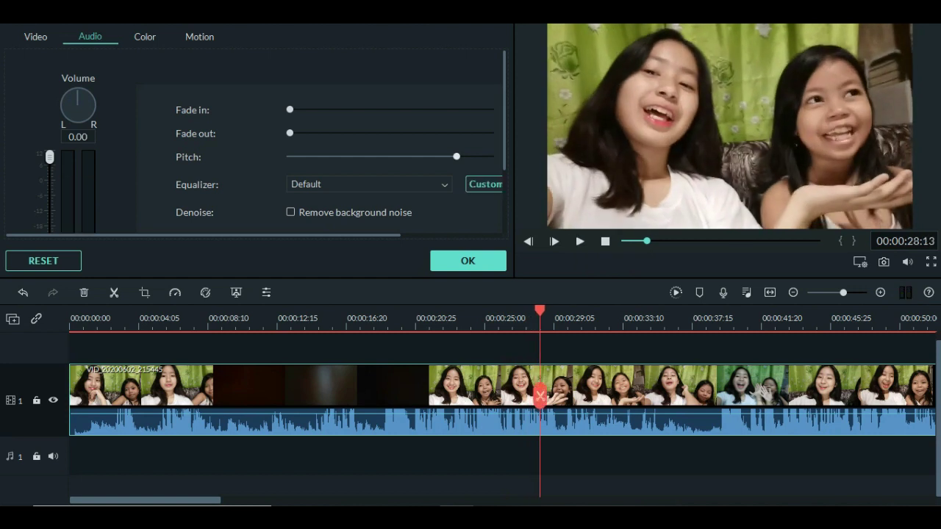
{"action": "left_click_drag", "start_coordinate": [457, 157], "coordinate": [315, 157]}
{"action": "key", "text": "space"}
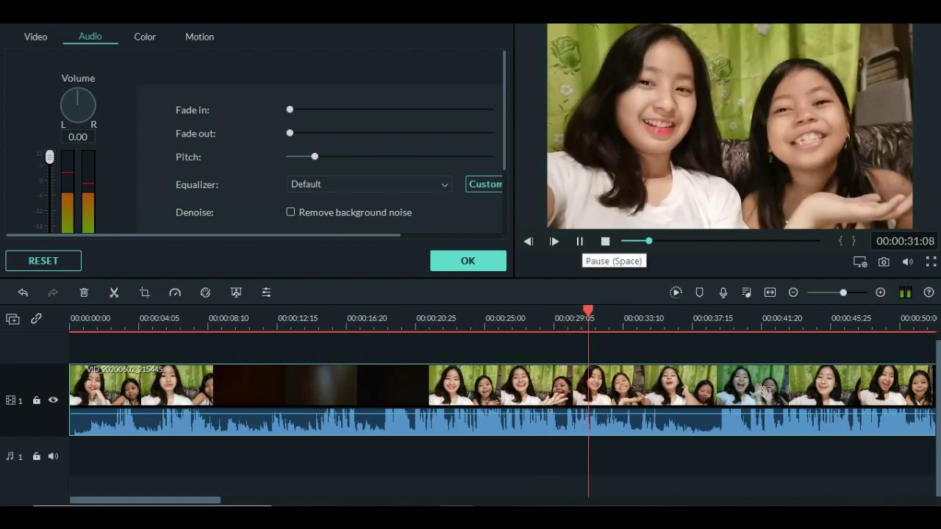
{"action": "key", "text": "space"}
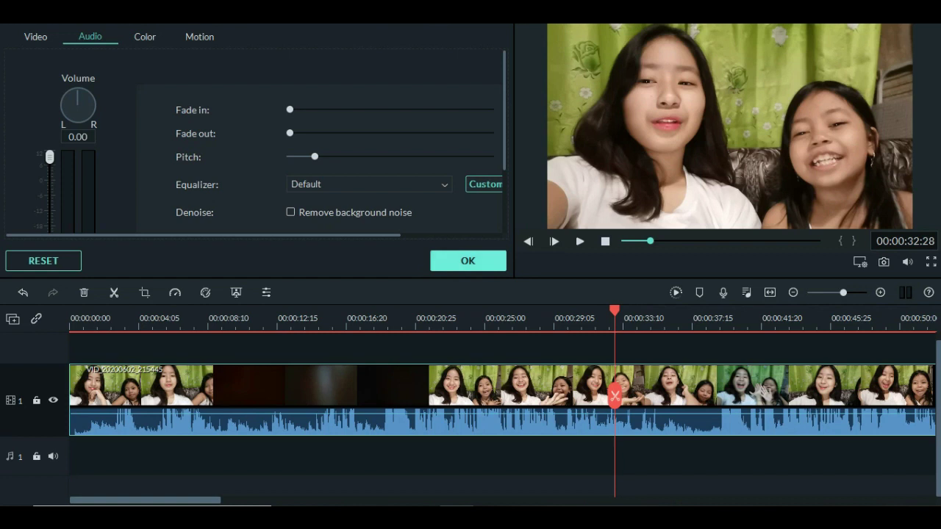
Reset the pitch to default, apply the audio settings, and return the playhead to the start.
{"action": "left_click", "coordinate": [468, 260]}
{"action": "left_click_drag", "start_coordinate": [614, 310], "coordinate": [456, 310]}
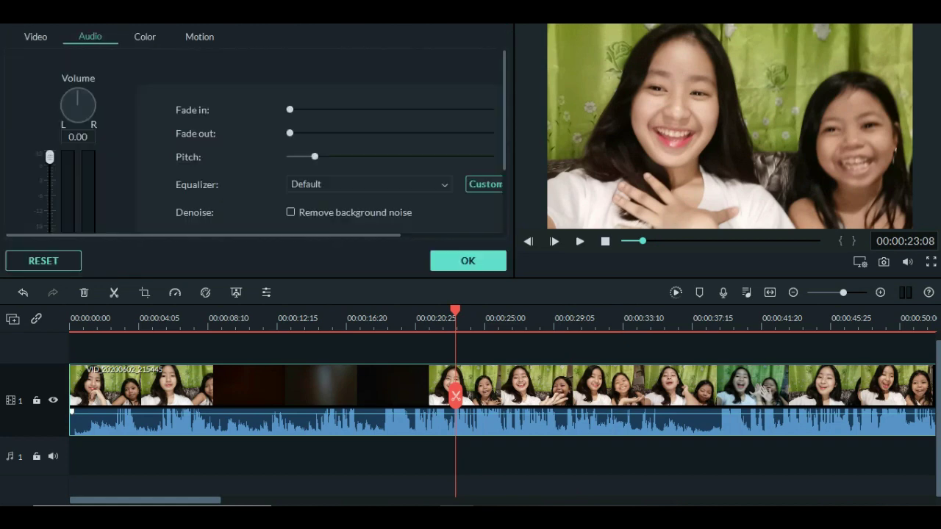
{"action": "left_click_drag", "start_coordinate": [315, 157], "coordinate": [390, 156]}
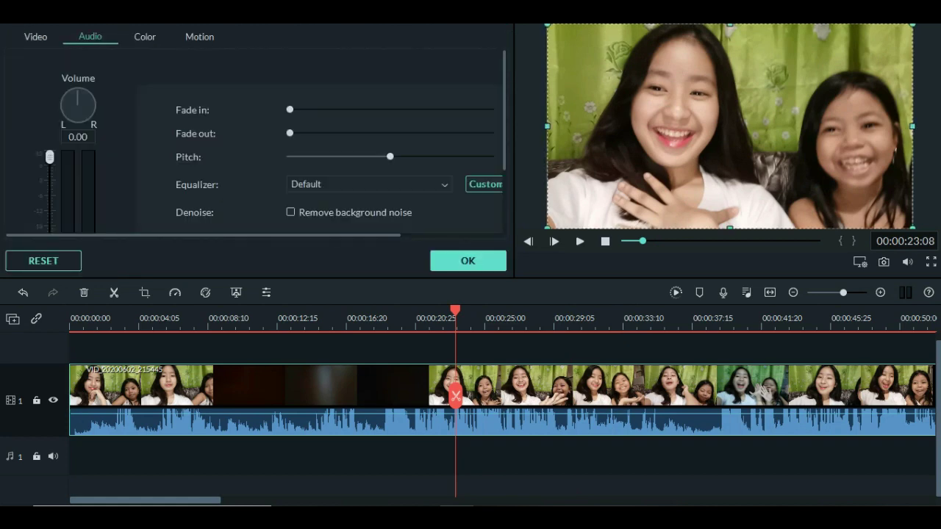
{"action": "left_click", "coordinate": [467, 260]}
{"action": "left_click_drag", "start_coordinate": [456, 310], "coordinate": [70, 310]}
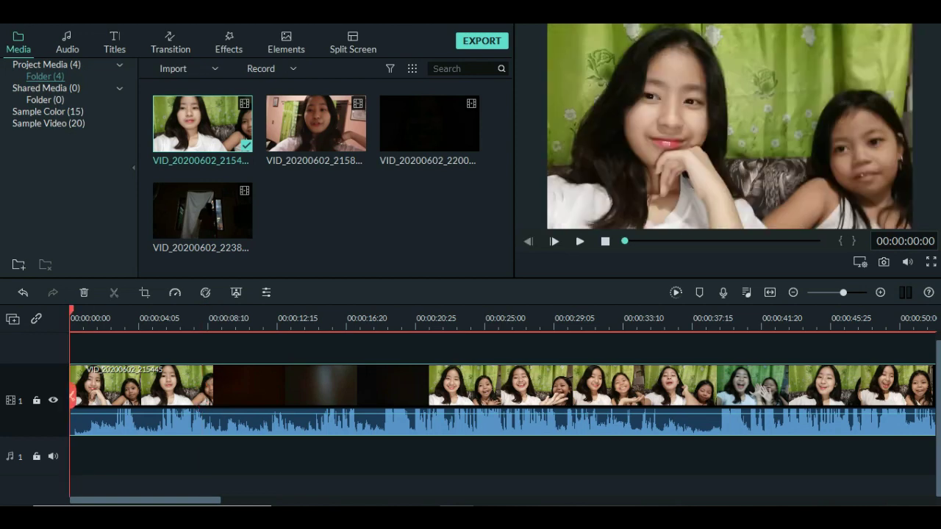
Split the clip at 00:00:18:21 and delete the part before the cut.
{"action": "left_click", "coordinate": [579, 241]}
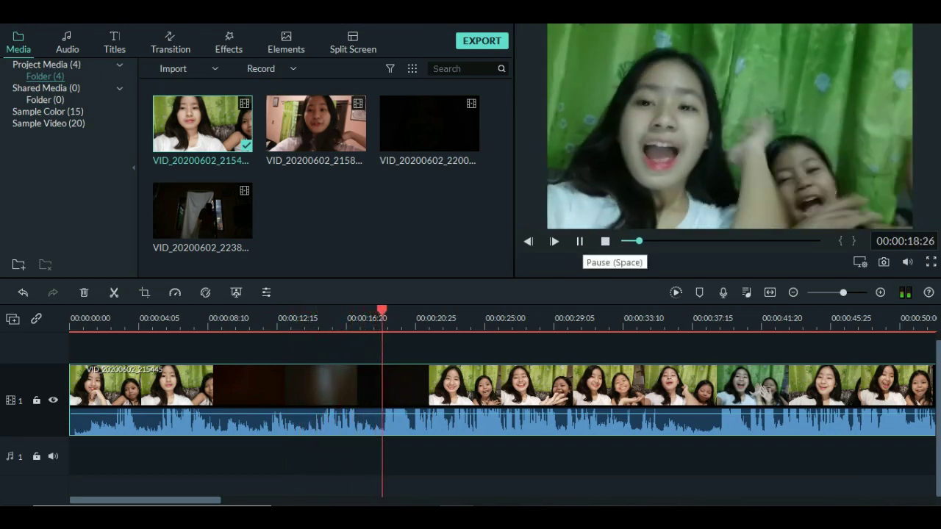
{"action": "left_click", "coordinate": [579, 241]}
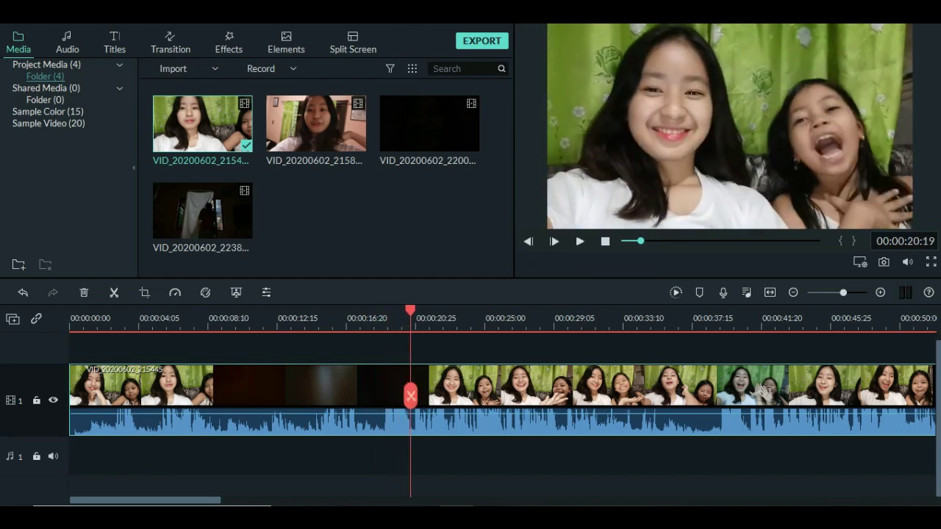
{"action": "left_click_drag", "start_coordinate": [411, 310], "coordinate": [380, 310]}
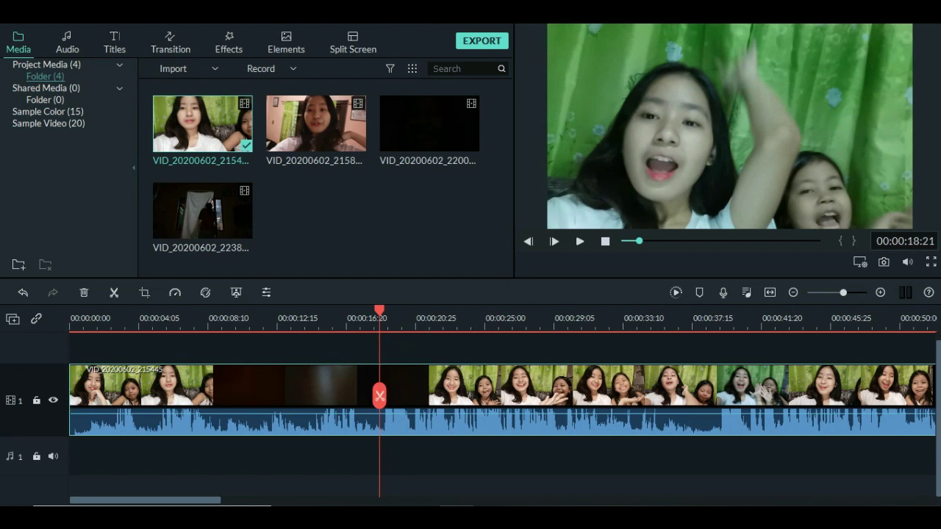
{"action": "left_click", "coordinate": [379, 397]}
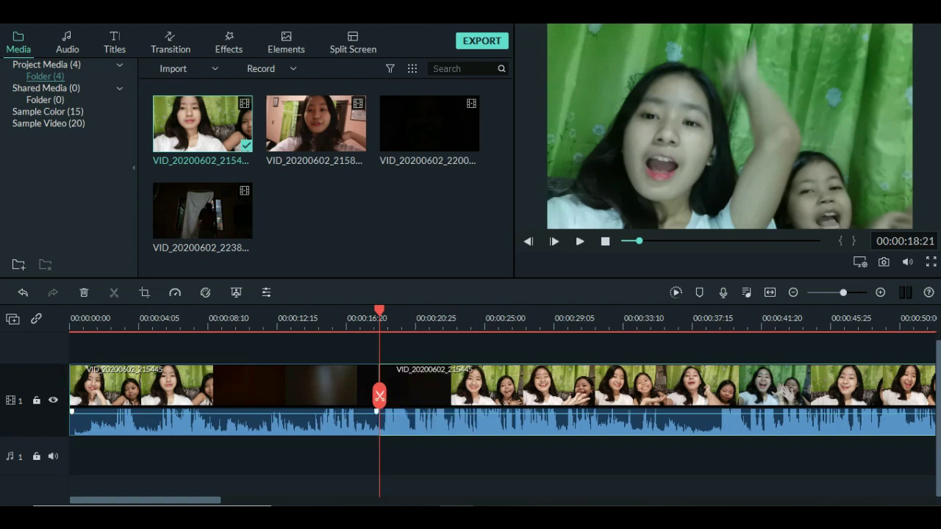
{"action": "right_click", "coordinate": [380, 397]}
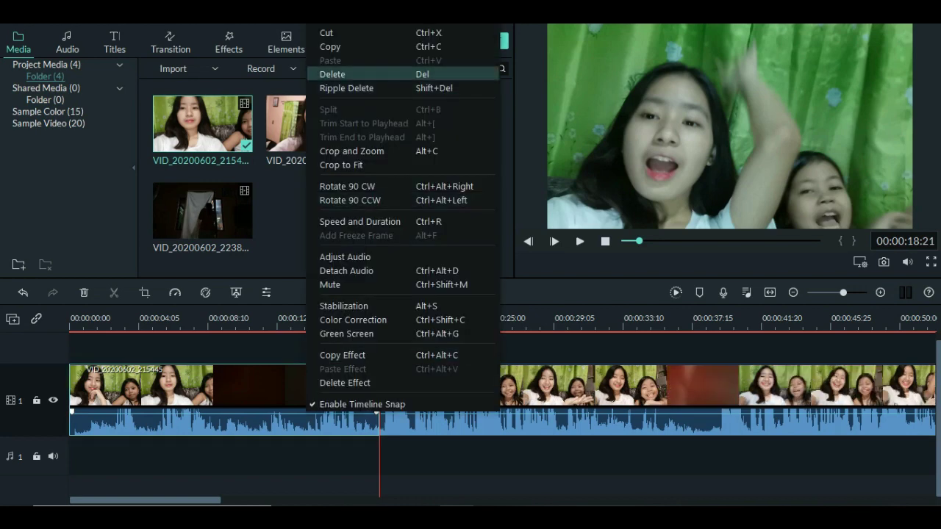
{"action": "left_click", "coordinate": [332, 74]}
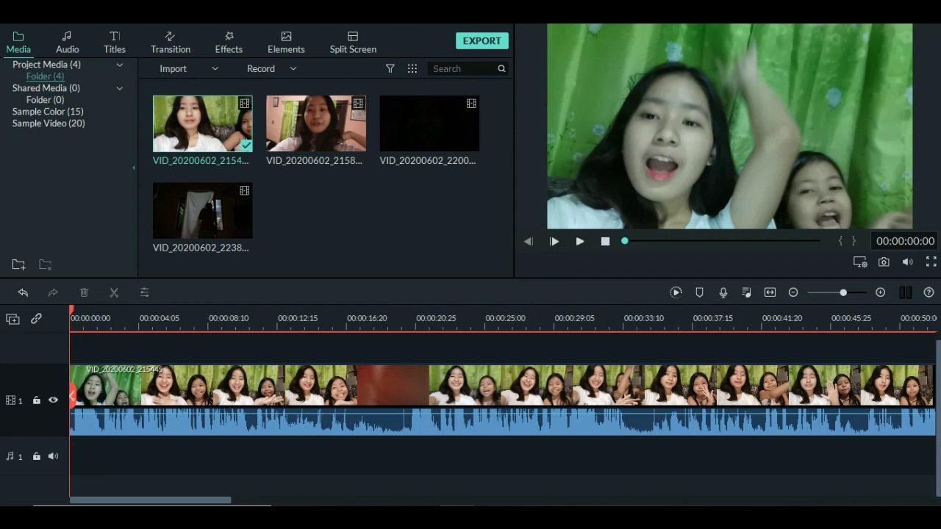
{"action": "left_click", "coordinate": [500, 386]}
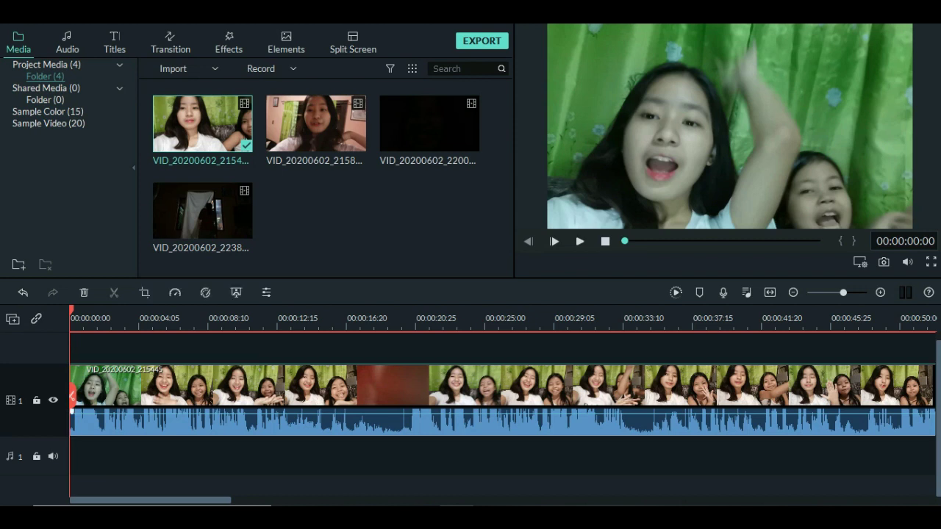
{"action": "left_click_drag", "start_coordinate": [72, 412], "coordinate": [445, 386]}
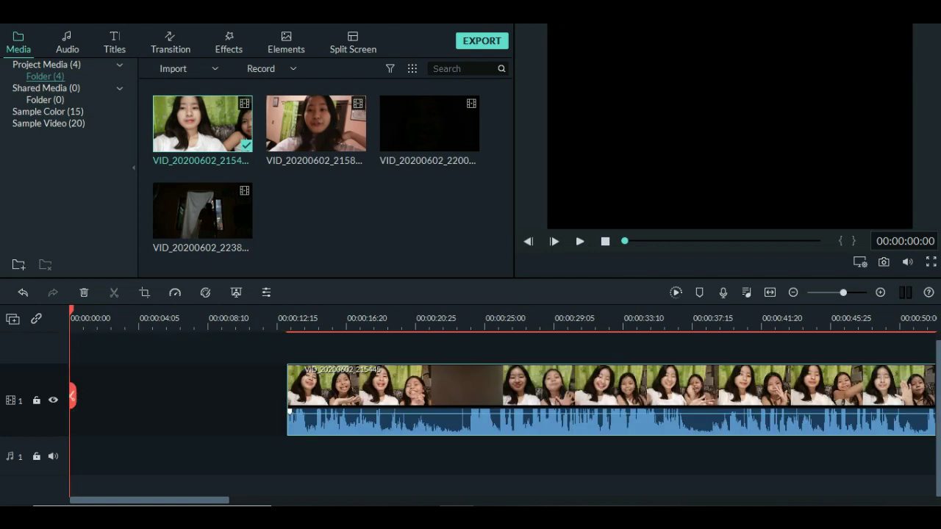
{"action": "left_click_drag", "start_coordinate": [287, 386], "coordinate": [71, 386]}
{"action": "left_click_drag", "start_coordinate": [289, 412], "coordinate": [129, 401]}
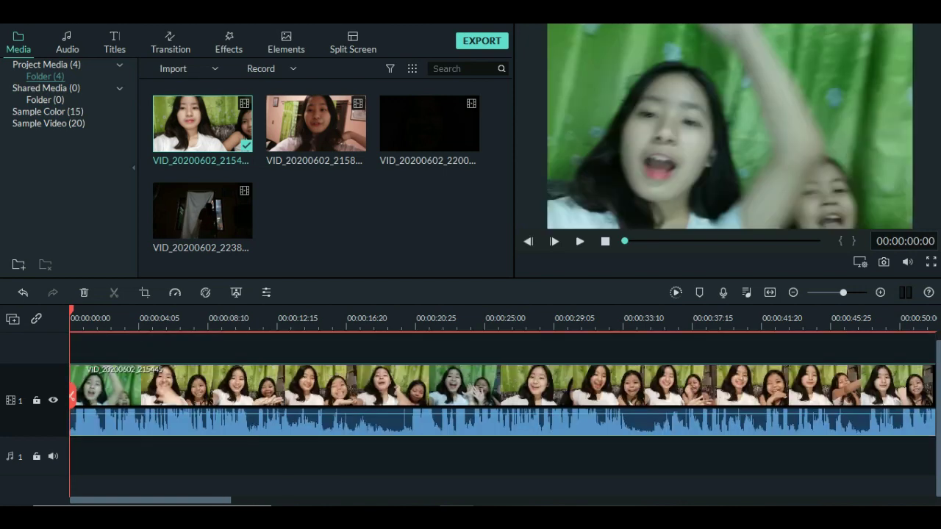
Find frame 00:00:07:13 near the waving moment and split the clip there.
{"action": "left_click", "coordinate": [579, 241]}
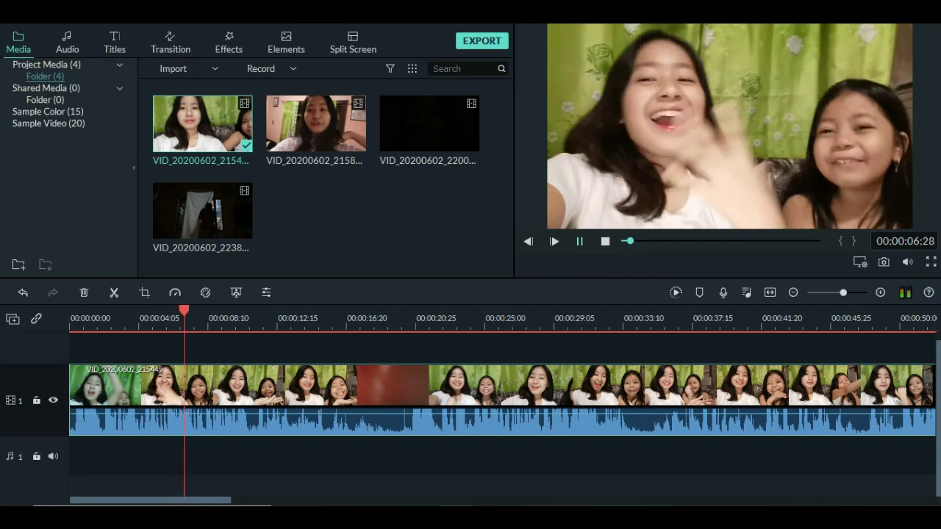
{"action": "left_click", "coordinate": [579, 242]}
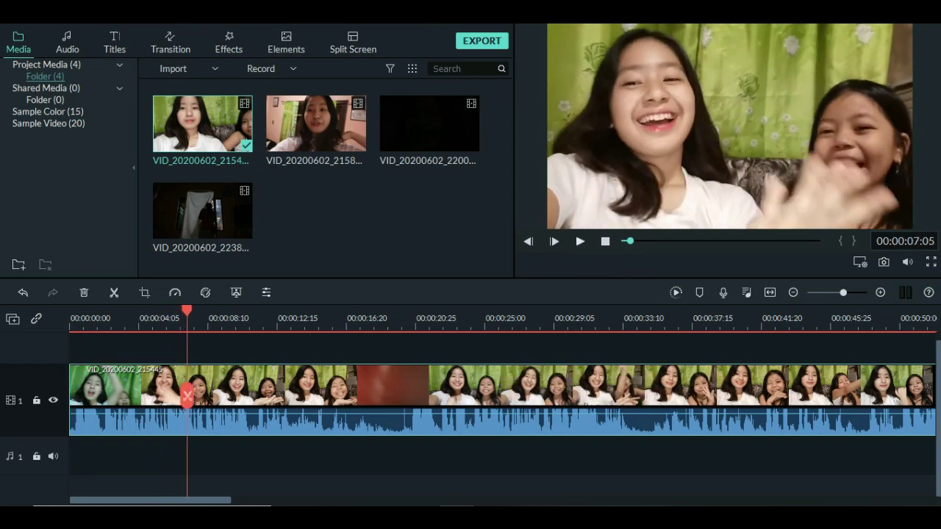
{"action": "key", "text": "space"}
{"action": "key", "text": "space"}
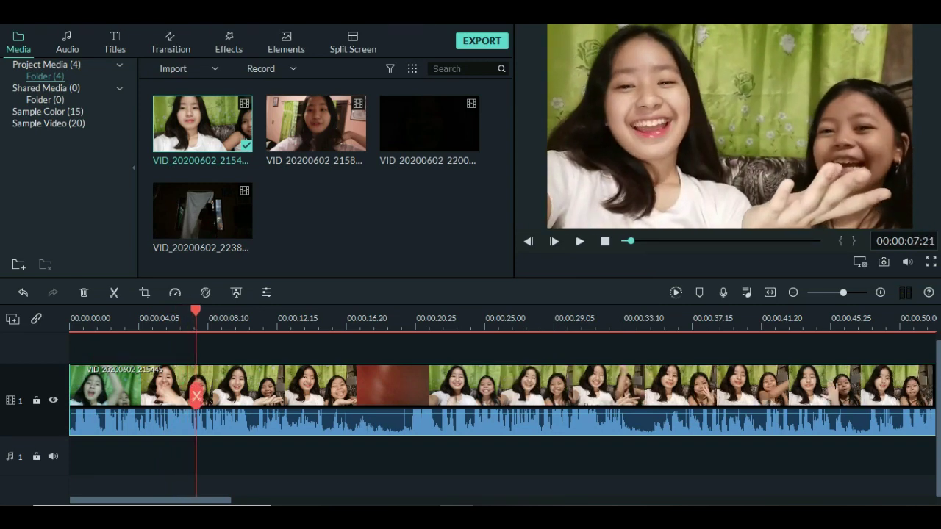
{"action": "key", "text": "Left"}
{"action": "key", "text": "Left"}
{"action": "key", "text": "Left"}
{"action": "key", "text": "Left"}
{"action": "key", "text": "Left"}
{"action": "key", "text": "Left"}
{"action": "key", "text": "Left"}
{"action": "key", "text": "Left"}
{"action": "key", "text": "Left"}
{"action": "key", "text": "Left"}
{"action": "key", "text": "Left"}
{"action": "key", "text": "Right"}
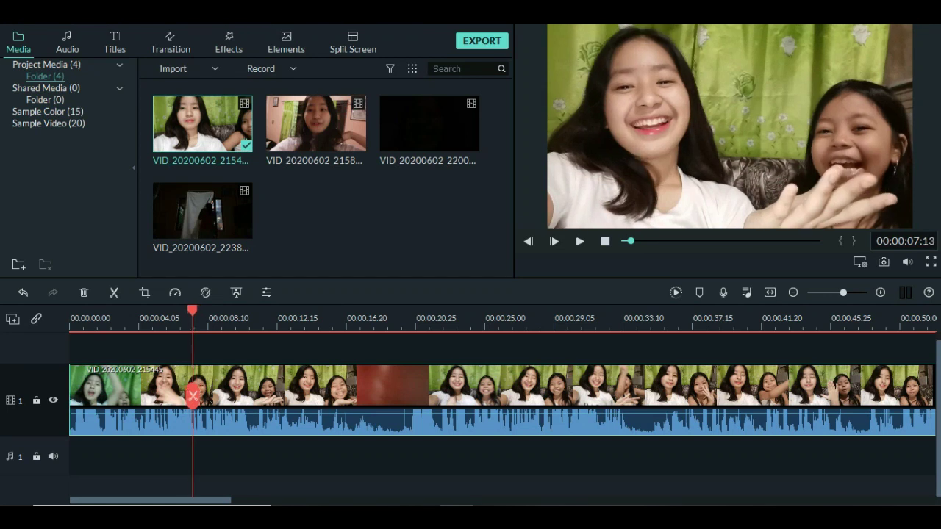
{"action": "key", "text": "Right"}
{"action": "key", "text": "Right"}
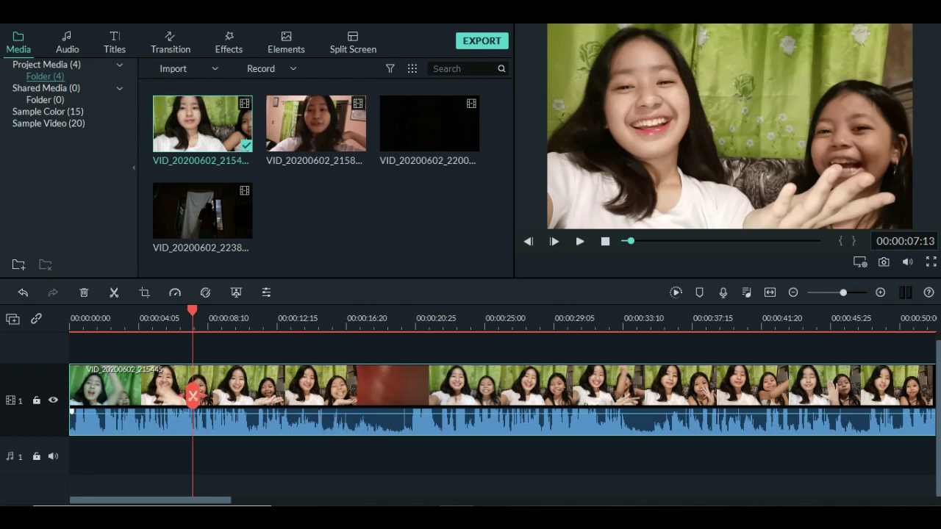
{"action": "left_click", "coordinate": [193, 397]}
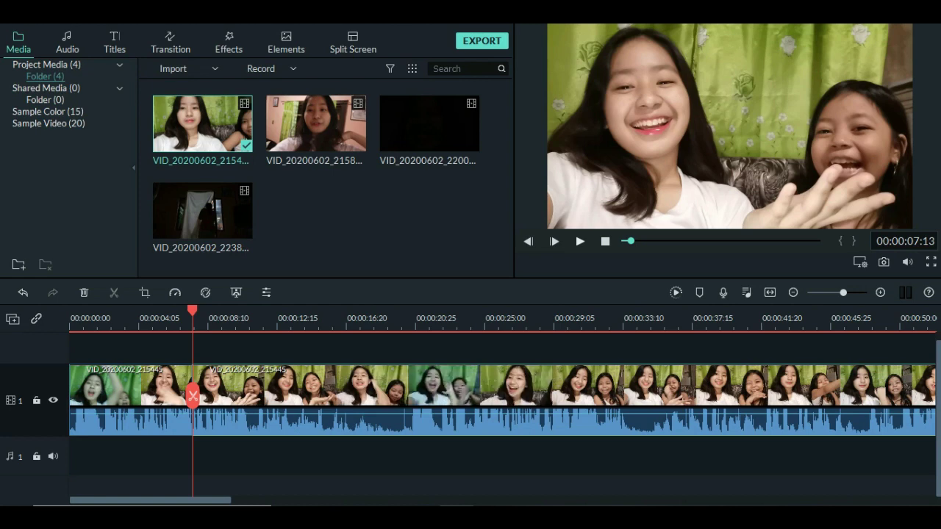
Split again at 00:00:20:10 and delete the middle piece from 00:00:07:13.
{"action": "left_click", "coordinate": [580, 241]}
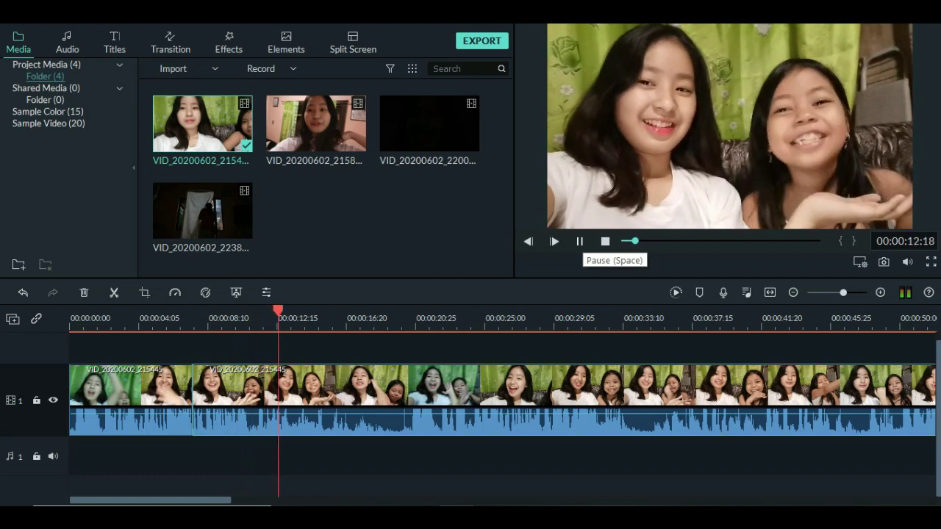
{"action": "key", "text": "space"}
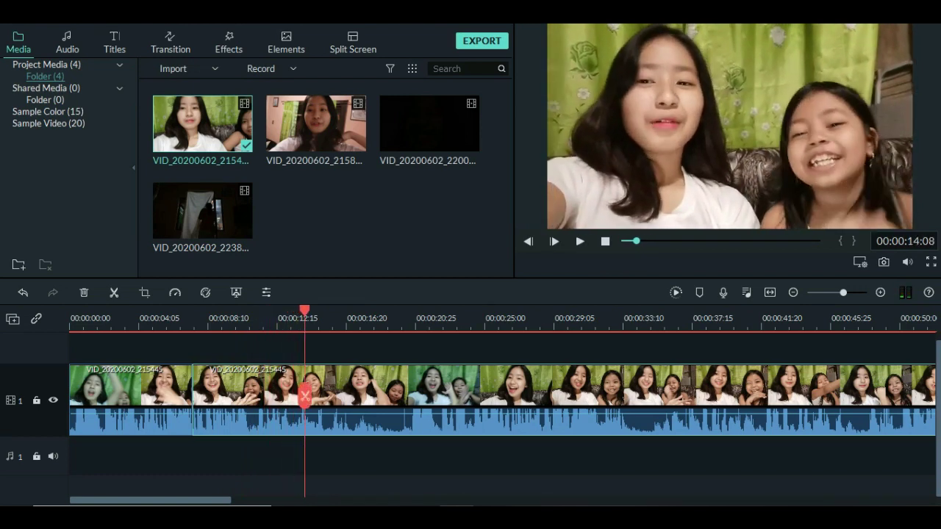
{"action": "key", "text": "Left"}
{"action": "key", "text": "Left"}
{"action": "key", "text": "Left"}
{"action": "key", "text": "Left"}
{"action": "key", "text": "Left"}
{"action": "key", "text": "Left"}
{"action": "key", "text": "Left"}
{"action": "key", "text": "Left"}
{"action": "key", "text": "Left"}
{"action": "key", "text": "Left"}
{"action": "key", "text": "Left"}
{"action": "key", "text": "Left"}
{"action": "key", "text": "Left"}
{"action": "key", "text": "Left"}
{"action": "key", "text": "Left"}
{"action": "key", "text": "Left"}
{"action": "key", "text": "Left"}
{"action": "key", "text": "Left"}
{"action": "key", "text": "Left"}
{"action": "key", "text": "Left"}
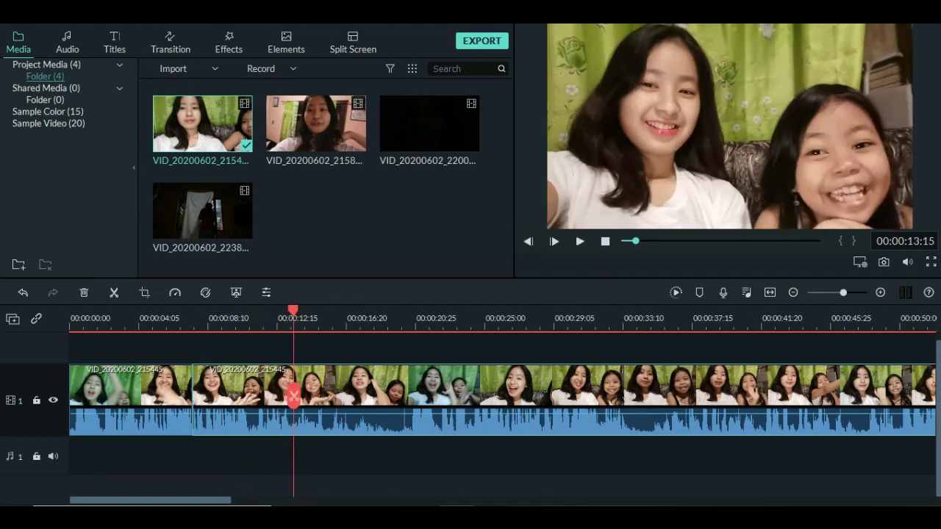
{"action": "key", "text": "Right"}
{"action": "key", "text": "Right"}
{"action": "key", "text": "Right"}
{"action": "key", "text": "Right"}
{"action": "key", "text": "Right"}
{"action": "key", "text": "Right"}
{"action": "key", "text": "Right"}
{"action": "key", "text": "Right"}
{"action": "key", "text": "Right"}
{"action": "key", "text": "Right"}
{"action": "key", "text": "Right"}
{"action": "key", "text": "Right"}
{"action": "key", "text": "Right"}
{"action": "key", "text": "Right"}
{"action": "key", "text": "Right"}
{"action": "key", "text": "Right"}
{"action": "key", "text": "Right"}
{"action": "key", "text": "Right"}
{"action": "key", "text": "Right"}
{"action": "key", "text": "Right"}
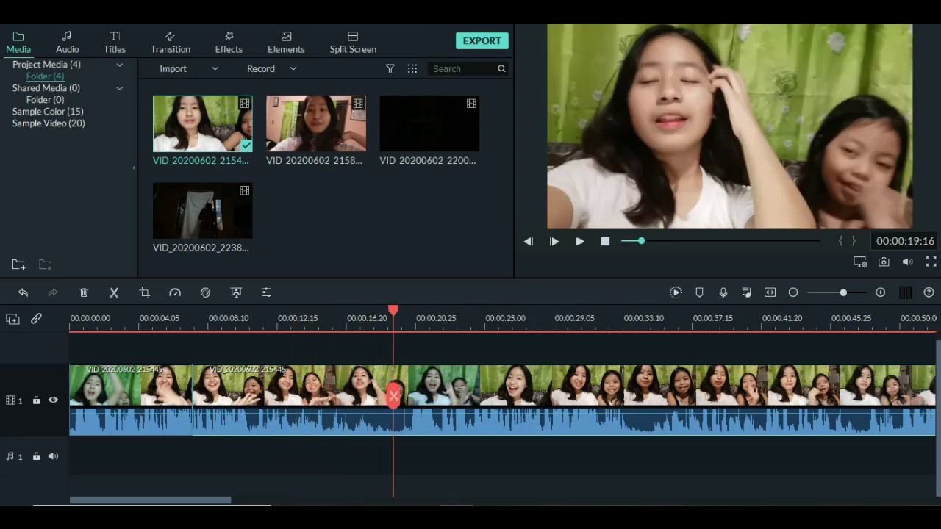
{"action": "key", "text": "Right"}
{"action": "key", "text": "Right"}
{"action": "key", "text": "Right"}
{"action": "key", "text": "Right"}
{"action": "key", "text": "Right"}
{"action": "key", "text": "Right"}
{"action": "key", "text": "Right"}
{"action": "key", "text": "Right"}
{"action": "key", "text": "Right"}
{"action": "key", "text": "Right"}
{"action": "key", "text": "Right"}
{"action": "key", "text": "Right"}
{"action": "key", "text": "Left"}
{"action": "key", "text": "Left"}
{"action": "key", "text": "Left"}
{"action": "key", "text": "Left"}
{"action": "key", "text": "Left"}
{"action": "key", "text": "Left"}
{"action": "key", "text": "Left"}
{"action": "key", "text": "Left"}
{"action": "key", "text": "Left"}
{"action": "key", "text": "Left"}
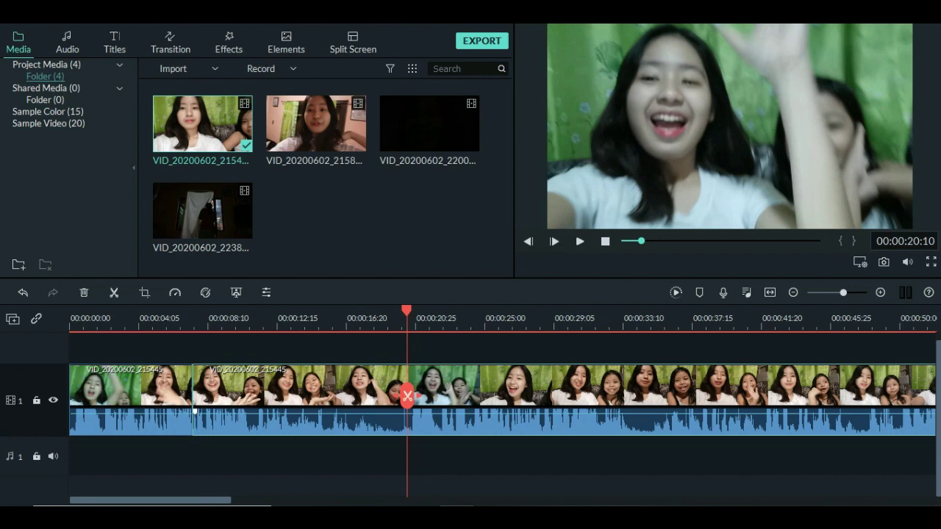
{"action": "left_click", "coordinate": [406, 396]}
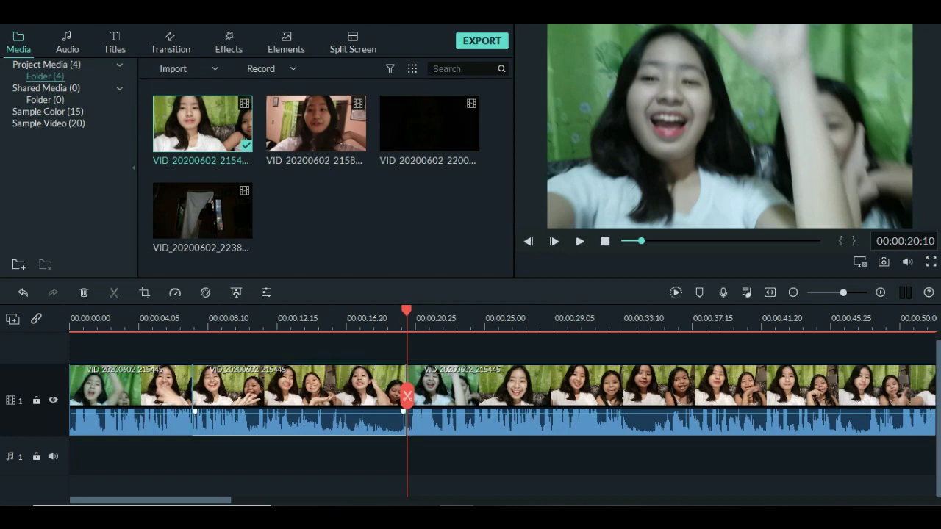
{"action": "right_click", "coordinate": [372, 386]}
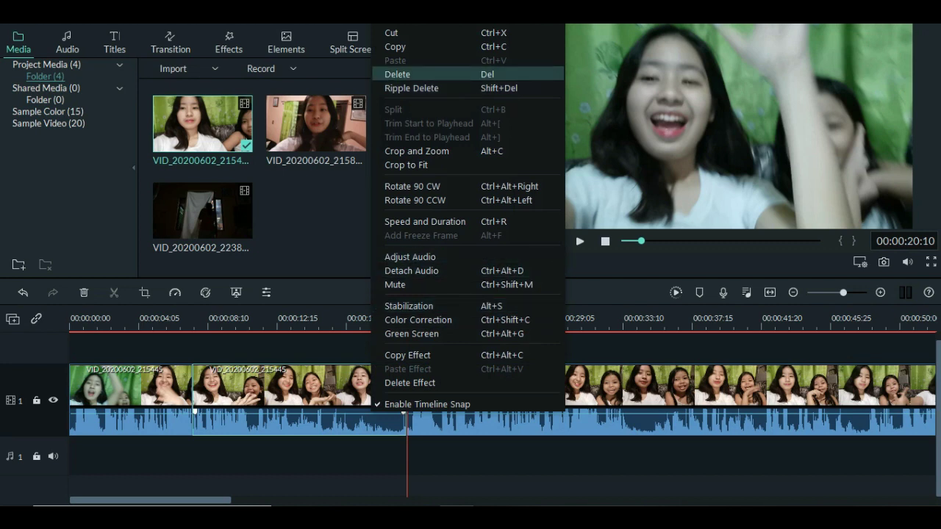
{"action": "left_click", "coordinate": [397, 74]}
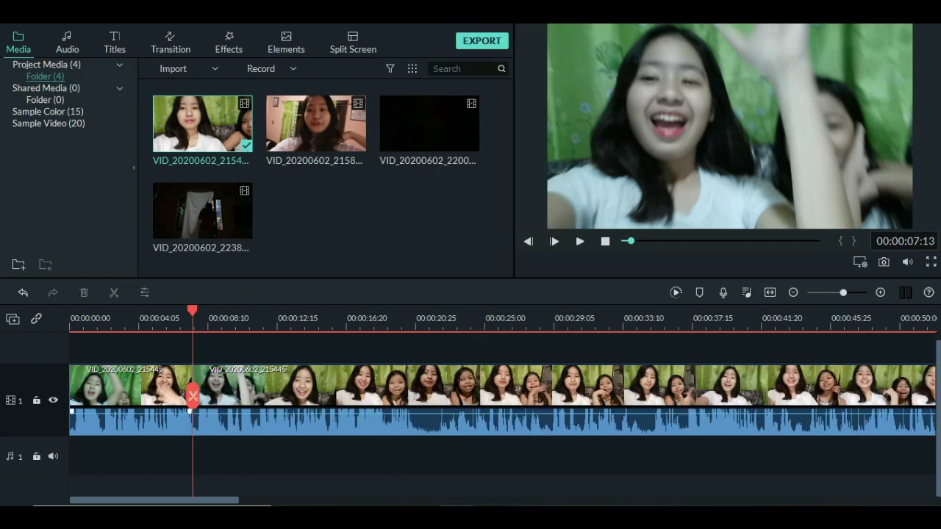
Select the vlog's opening clip and bring up its right-click menu.
{"action": "left_click", "coordinate": [131, 397]}
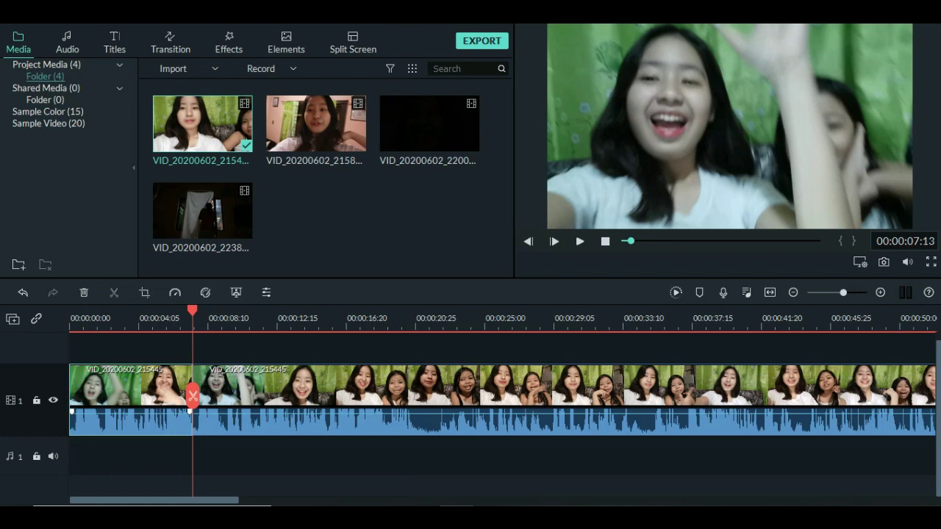
{"action": "right_click", "coordinate": [166, 410]}
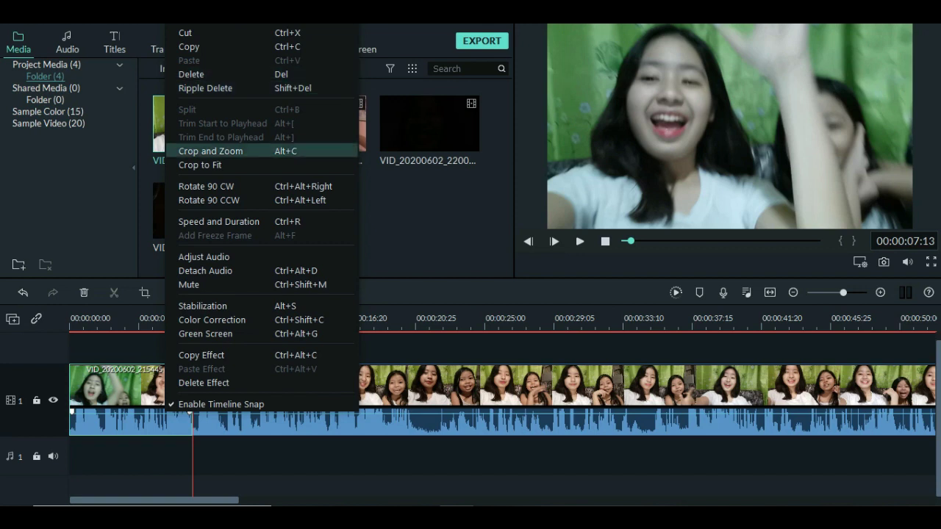
Crop the opening clip to a 1671x940 frame, shifted up and left, and apply.
{"action": "left_click", "coordinate": [210, 151]}
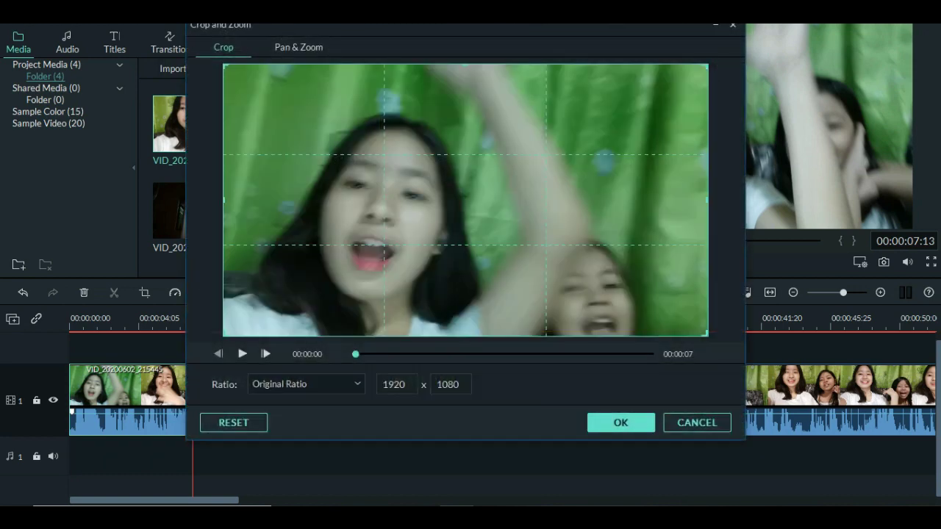
{"action": "left_click_drag", "start_coordinate": [224, 64], "coordinate": [283, 98]}
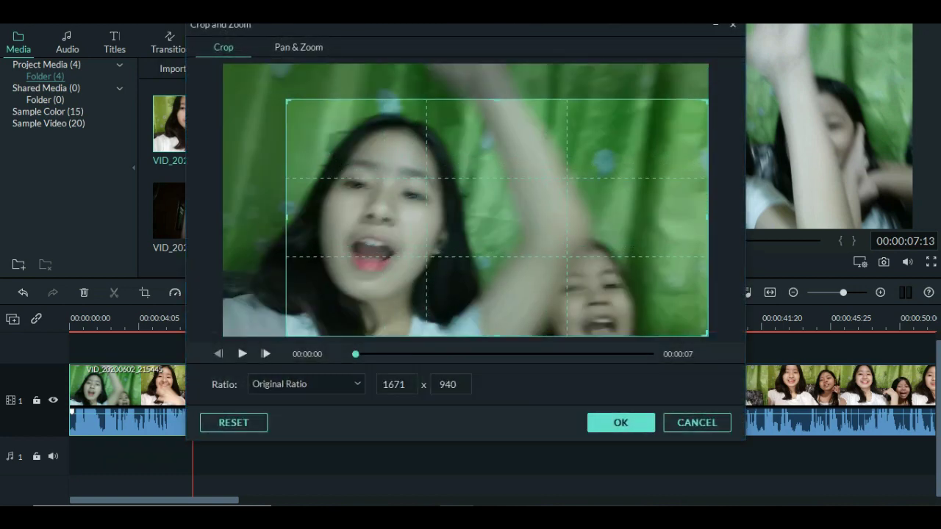
{"action": "left_click_drag", "start_coordinate": [294, 288], "coordinate": [272, 277]}
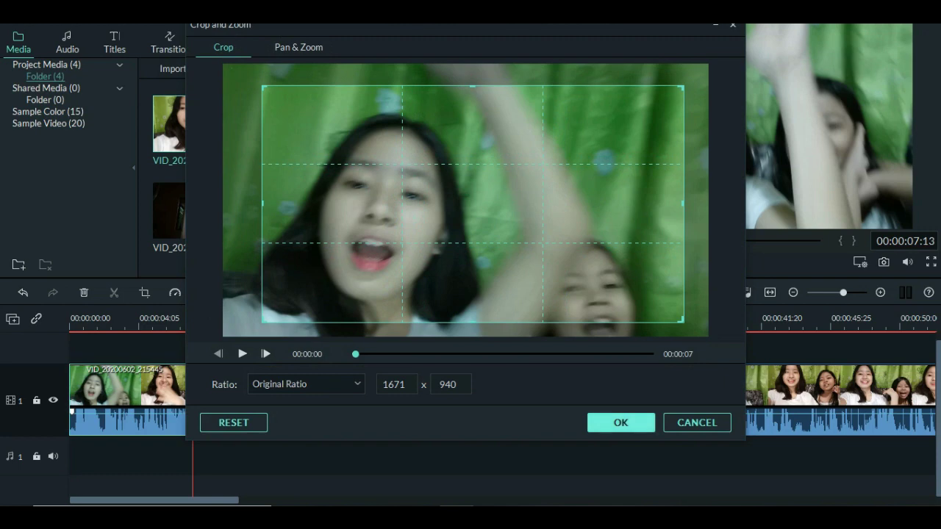
{"action": "left_click", "coordinate": [620, 422]}
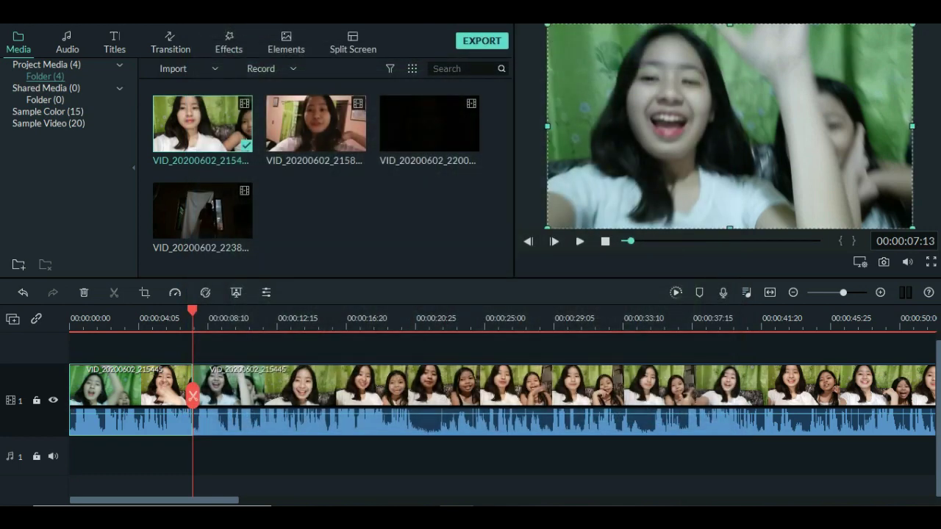
Replay the cropped opening clip around 00:00:04–00:00:07 to check the crop.
{"action": "left_click_drag", "start_coordinate": [192, 397], "coordinate": [161, 397]}
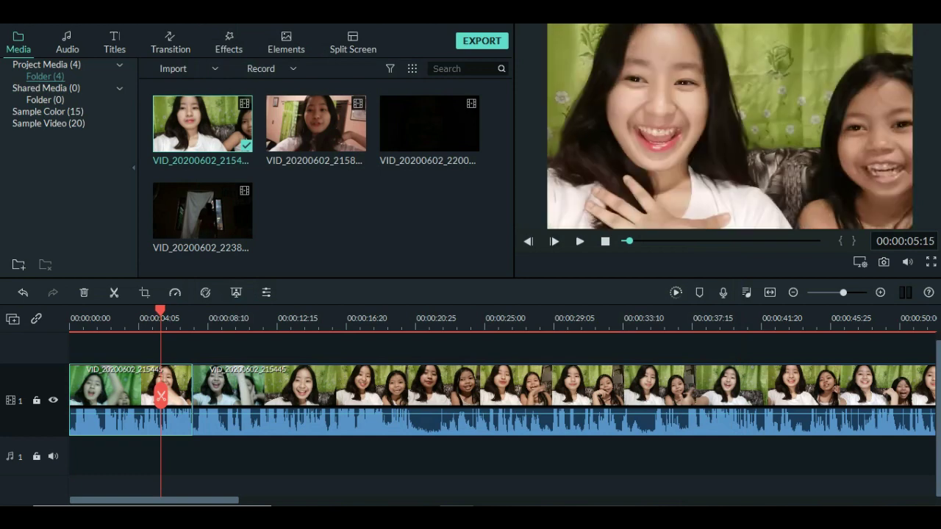
{"action": "left_click", "coordinate": [581, 241]}
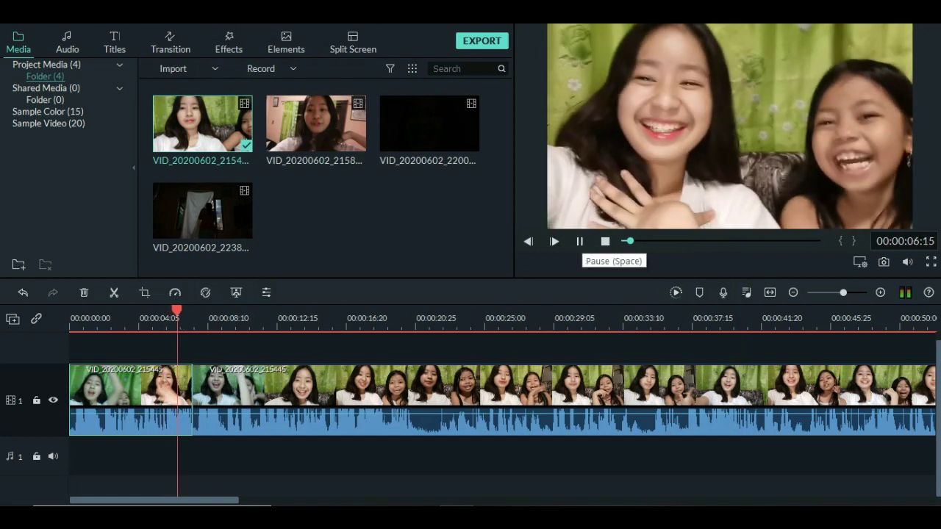
{"action": "key", "text": "space"}
{"action": "left_click_drag", "start_coordinate": [188, 397], "coordinate": [139, 397]}
Add a Pan & Zoom starting on the full 1920x1080 frame and zooming in toward the faces.
{"action": "right_click", "coordinate": [162, 410]}
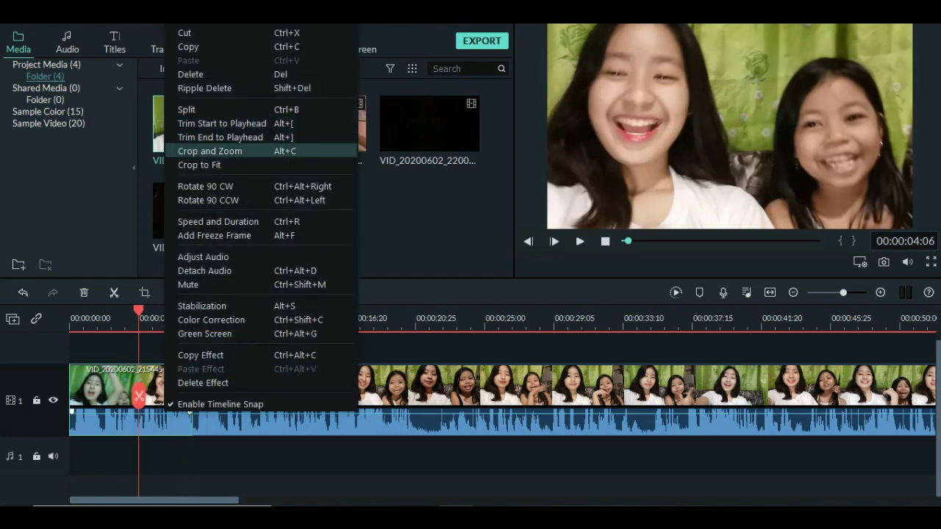
{"action": "left_click", "coordinate": [210, 151]}
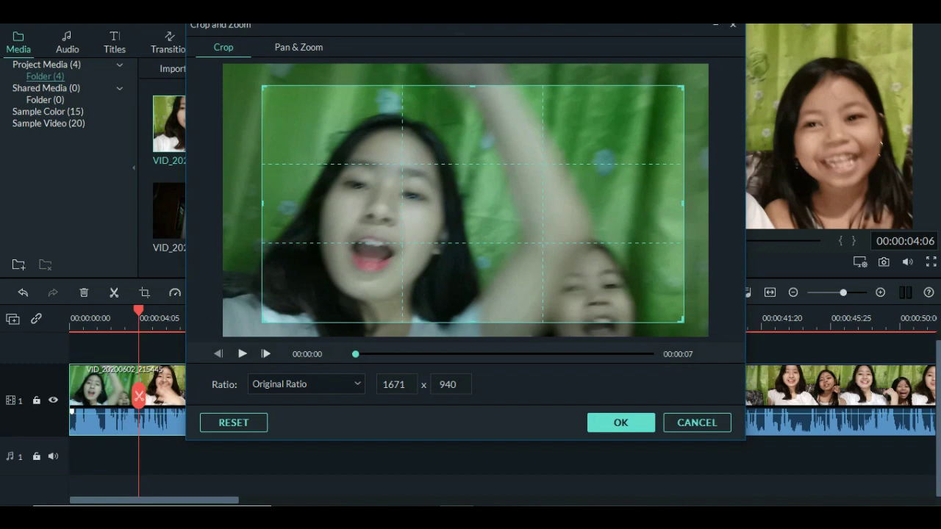
{"action": "left_click", "coordinate": [299, 47]}
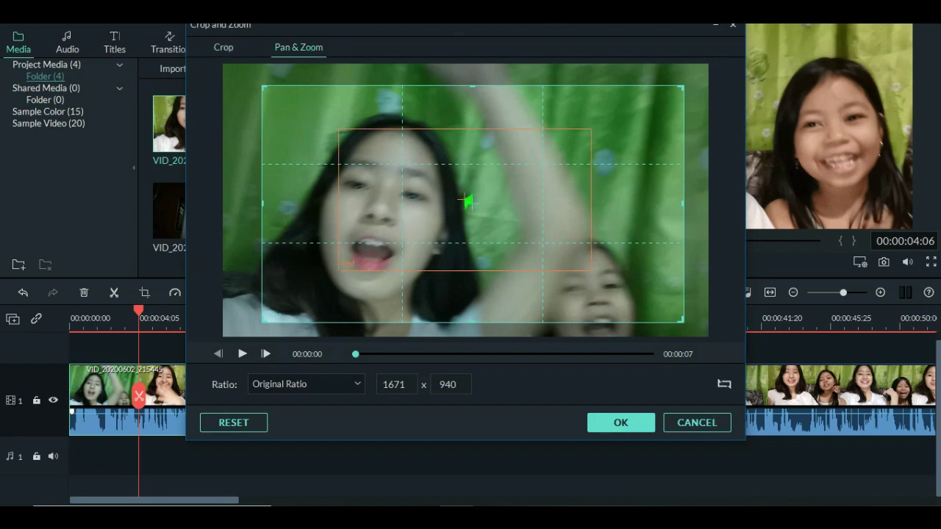
{"action": "left_click", "coordinate": [465, 200]}
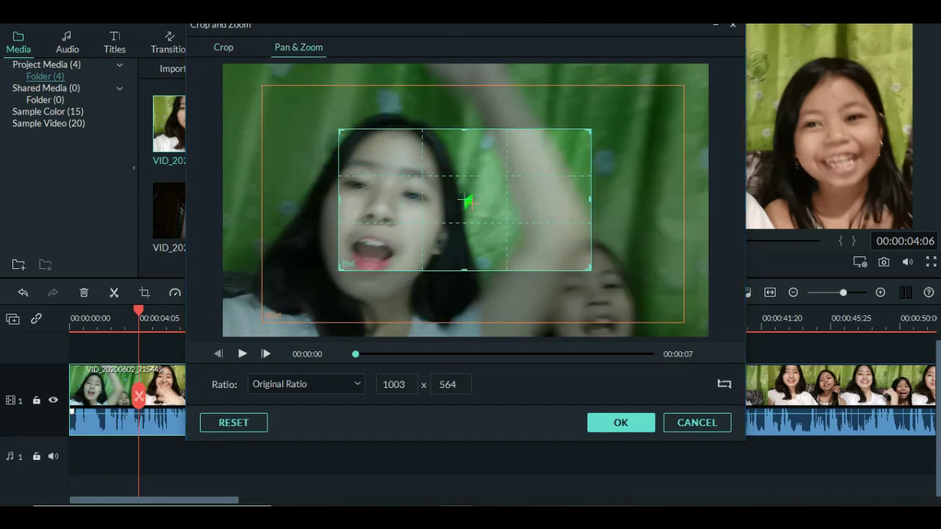
{"action": "scroll", "coordinate": [454, 195], "scroll_direction": "down", "scroll_amount": 3}
{"action": "scroll", "coordinate": [448, 196], "scroll_direction": "up", "scroll_amount": 3}
{"action": "scroll", "coordinate": [456, 194], "scroll_direction": "down", "scroll_amount": 2}
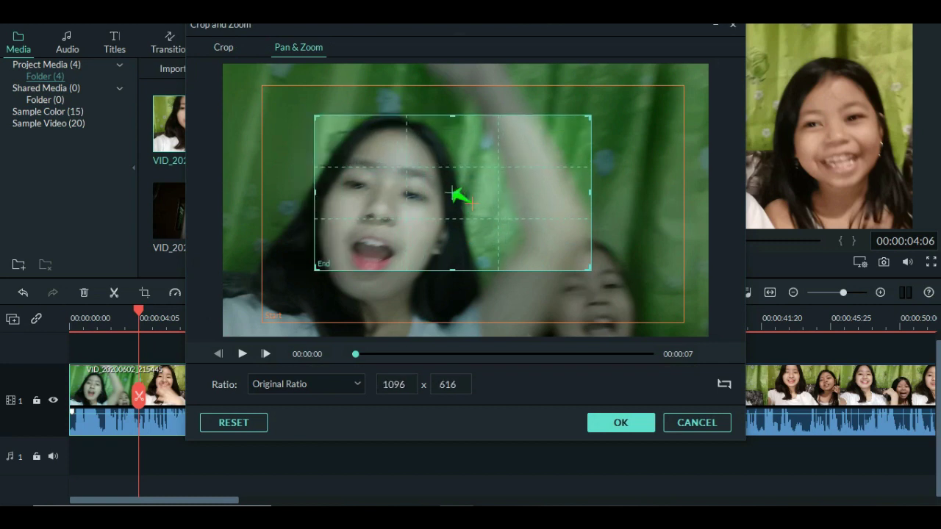
{"action": "scroll", "coordinate": [452, 194], "scroll_direction": "down", "scroll_amount": 2}
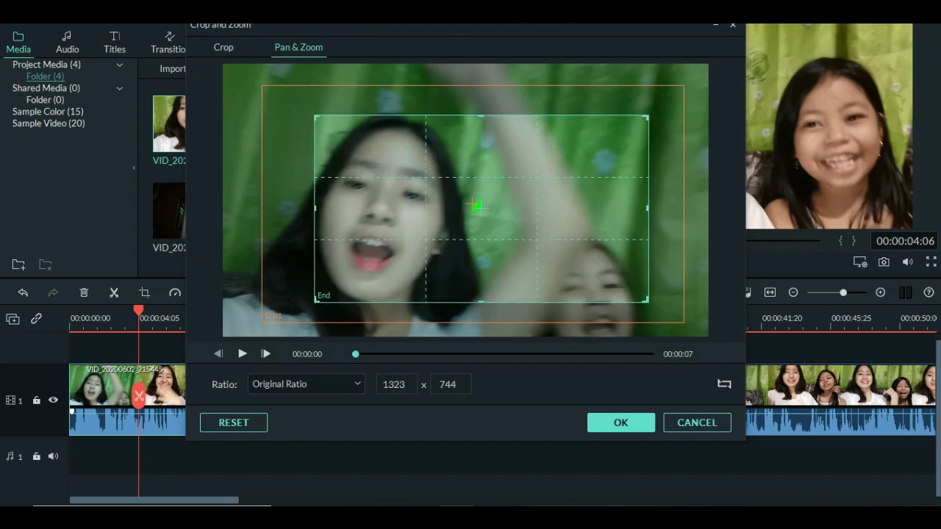
{"action": "left_click", "coordinate": [475, 206]}
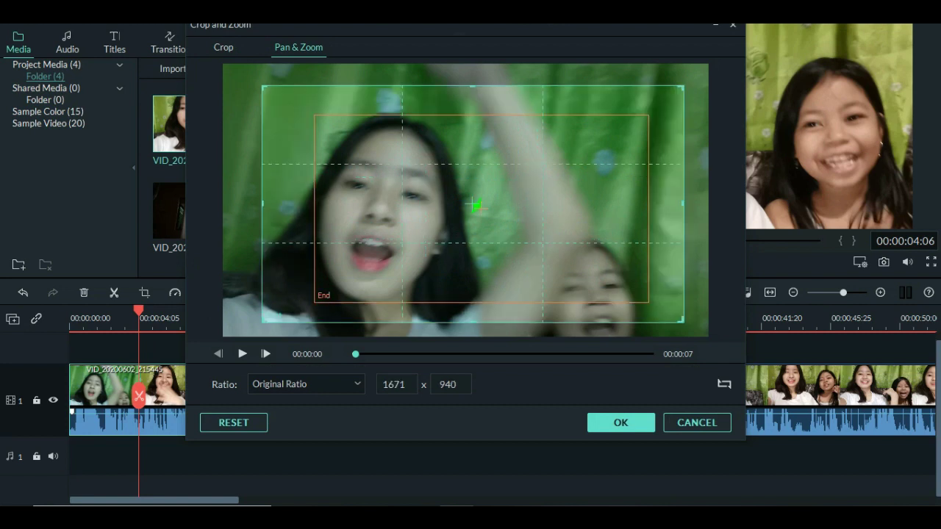
{"action": "scroll", "coordinate": [476, 206], "scroll_direction": "down", "scroll_amount": 2}
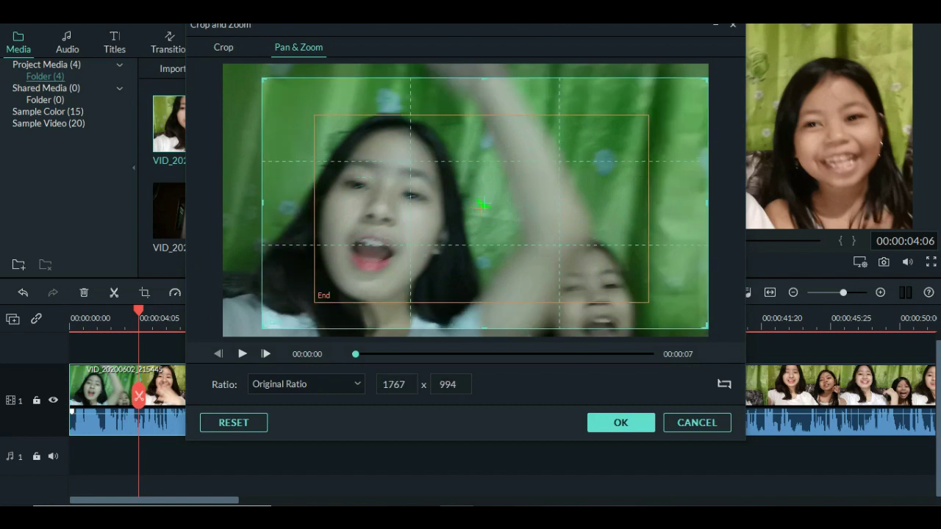
{"action": "left_click_drag", "start_coordinate": [481, 203], "coordinate": [483, 210]}
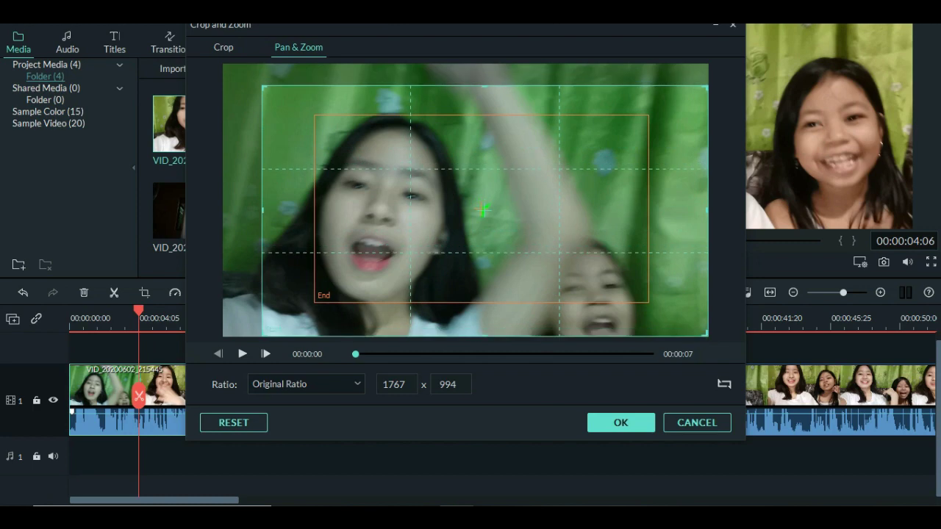
{"action": "scroll", "coordinate": [484, 210], "scroll_direction": "down", "scroll_amount": 3}
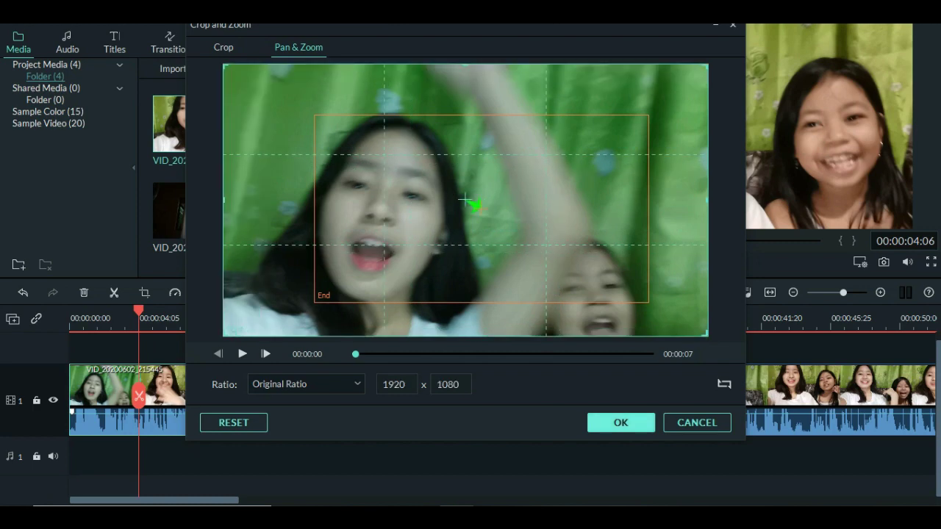
{"action": "key", "text": "Return"}
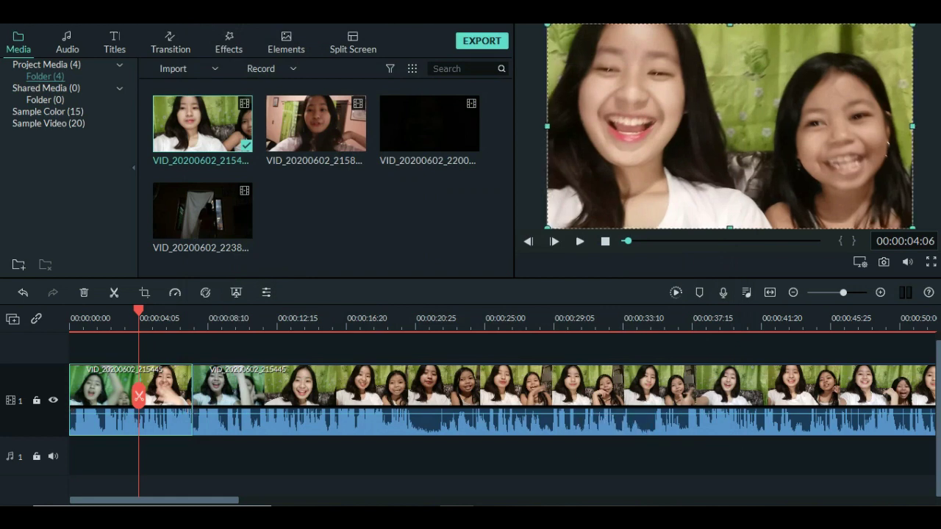
Replay the opening, then switch the first clip's Crop and Zoom from pan-and-zoom to plain Crop.
{"action": "key", "text": "Home"}
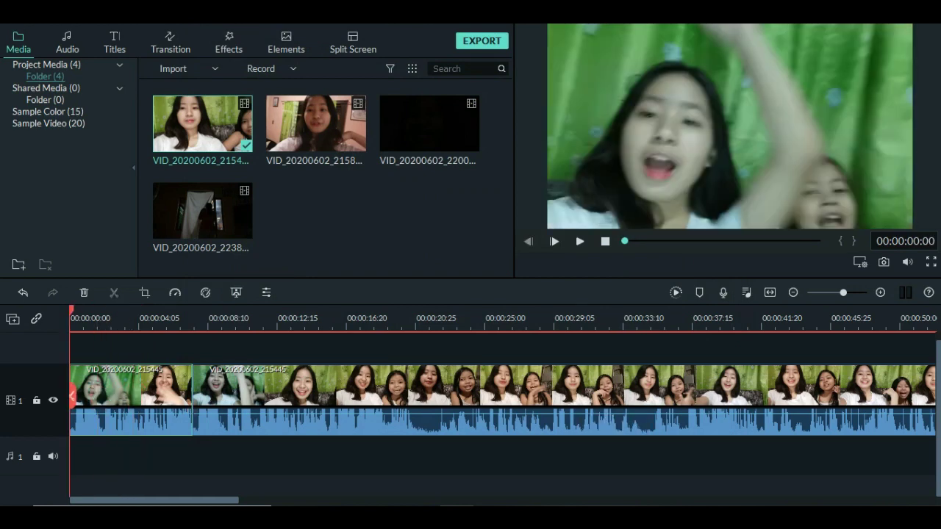
{"action": "left_click", "coordinate": [580, 242]}
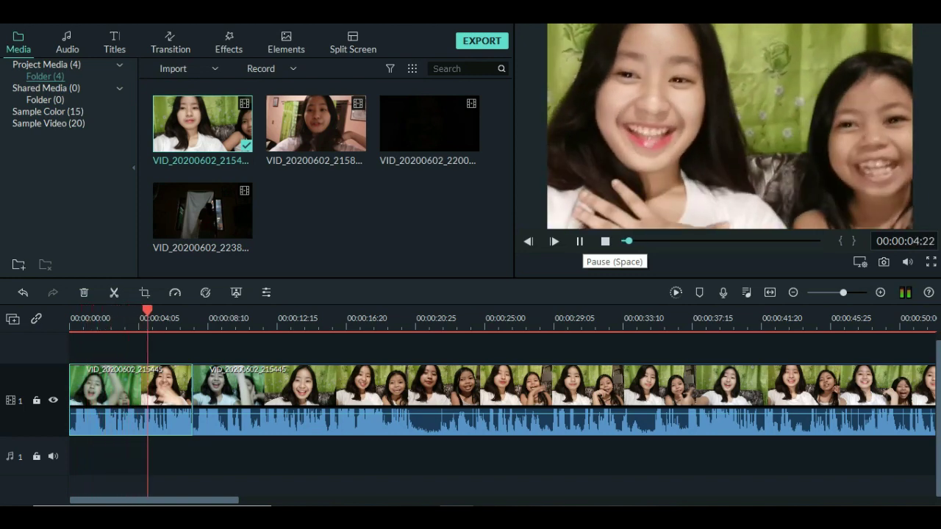
{"action": "left_click", "coordinate": [581, 241]}
{"action": "right_click", "coordinate": [151, 389]}
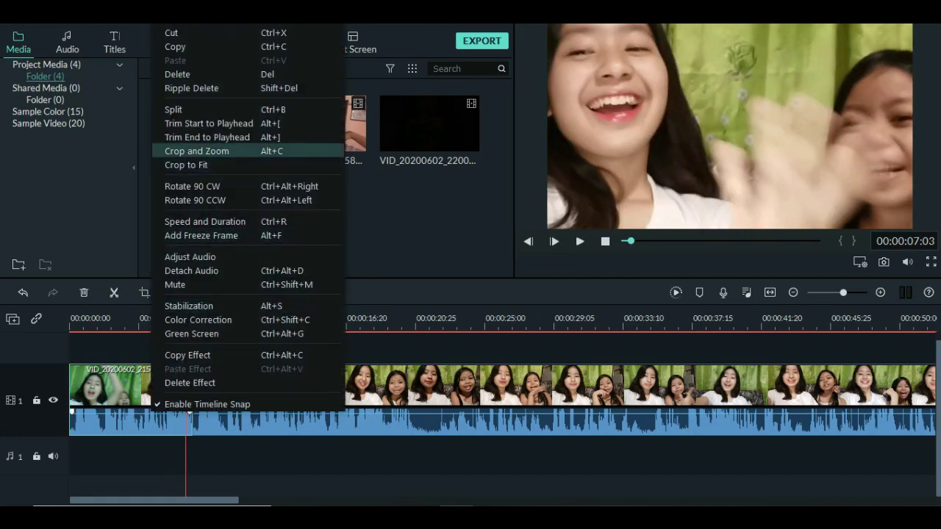
{"action": "left_click", "coordinate": [192, 151]}
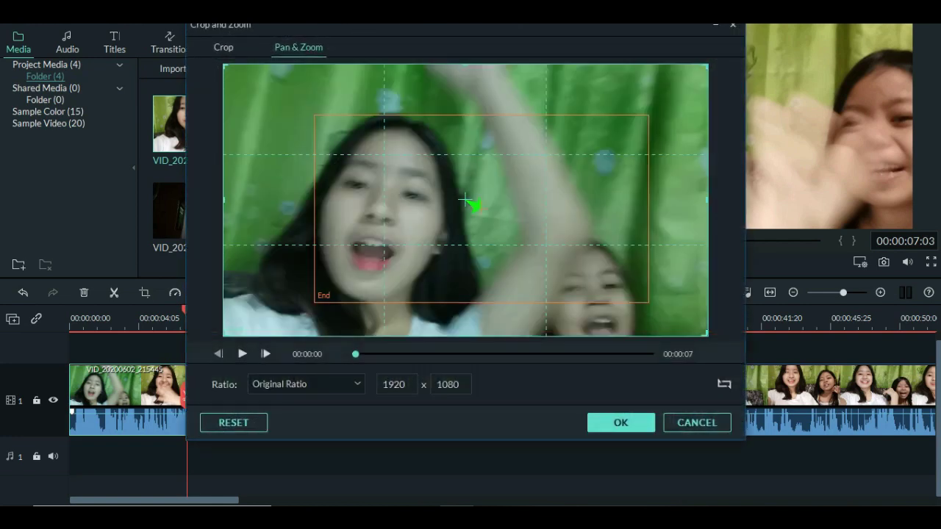
{"action": "left_click", "coordinate": [224, 47]}
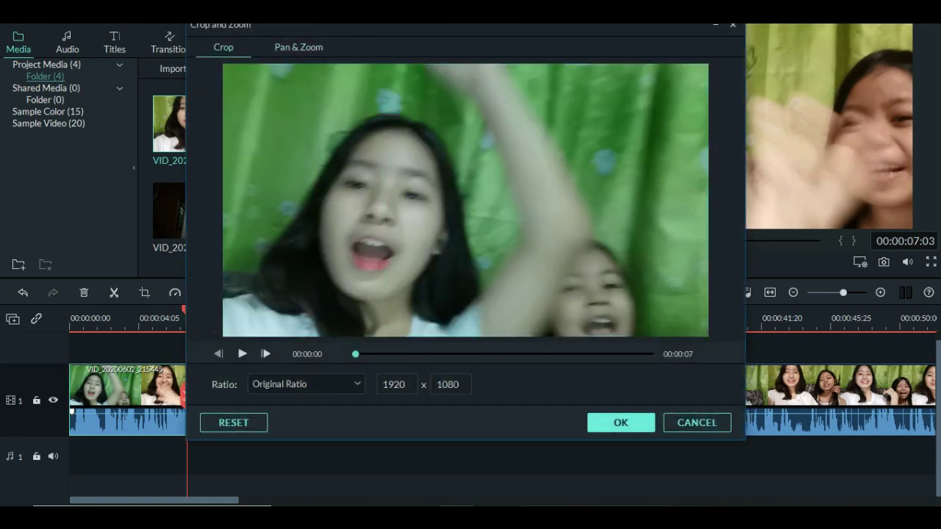
{"action": "left_click", "coordinate": [621, 423]}
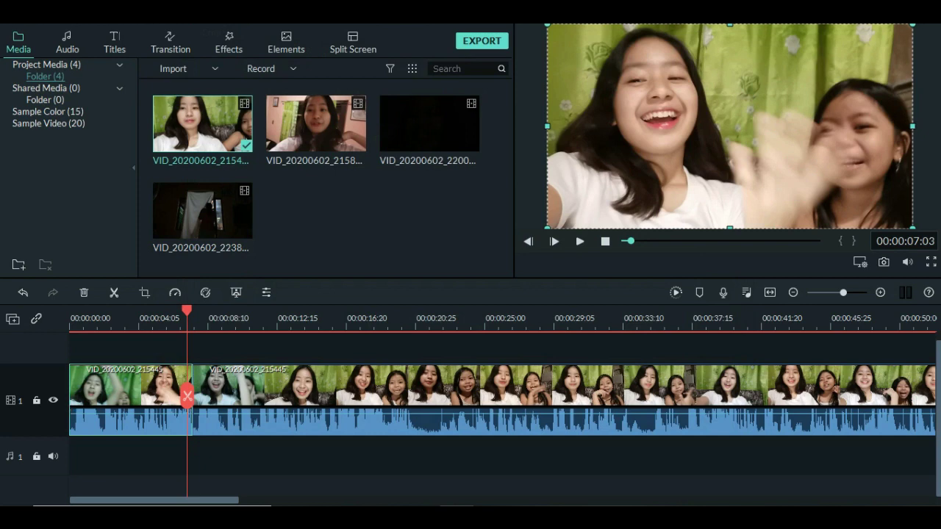
Play across the clip cut from about 06:10, pausing at 09:16, and show the Transitions library.
{"action": "mouse_move", "coordinate": [202, 210]}
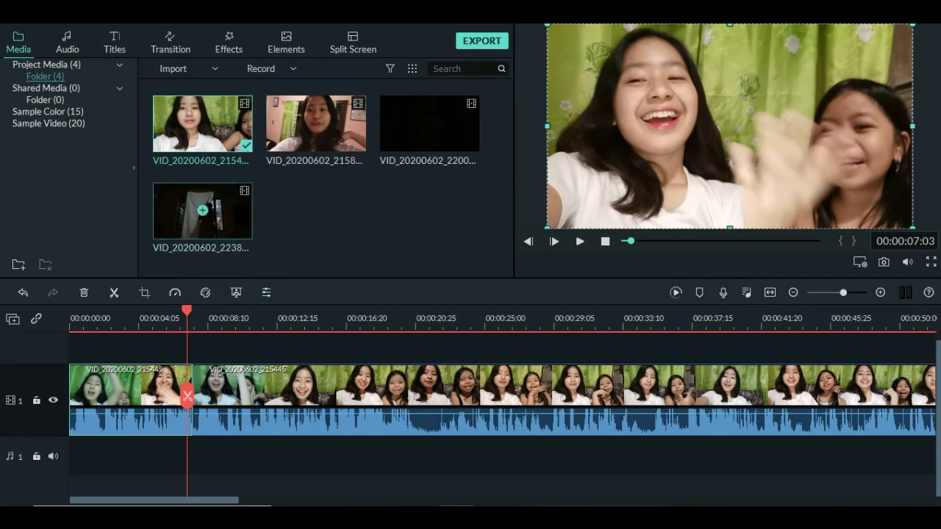
{"action": "left_click", "coordinate": [194, 323]}
{"action": "left_click", "coordinate": [174, 319]}
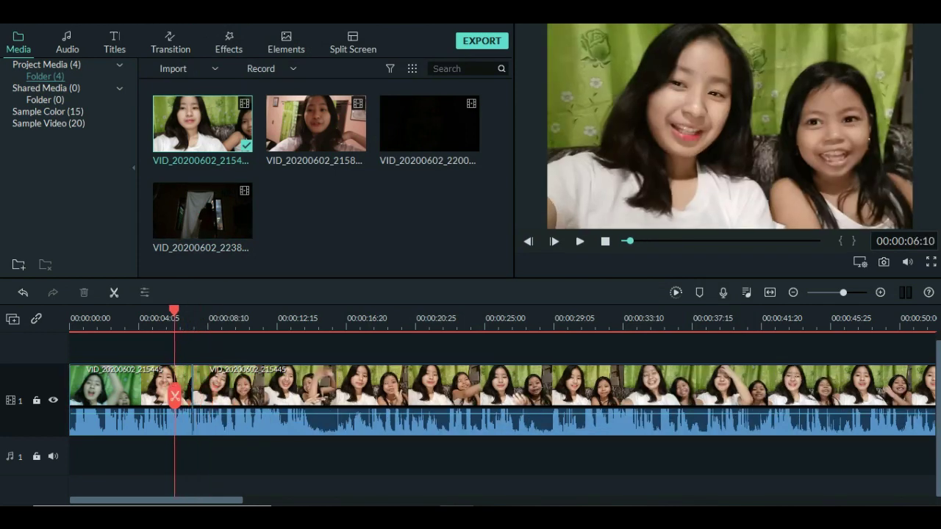
{"action": "key", "text": "space"}
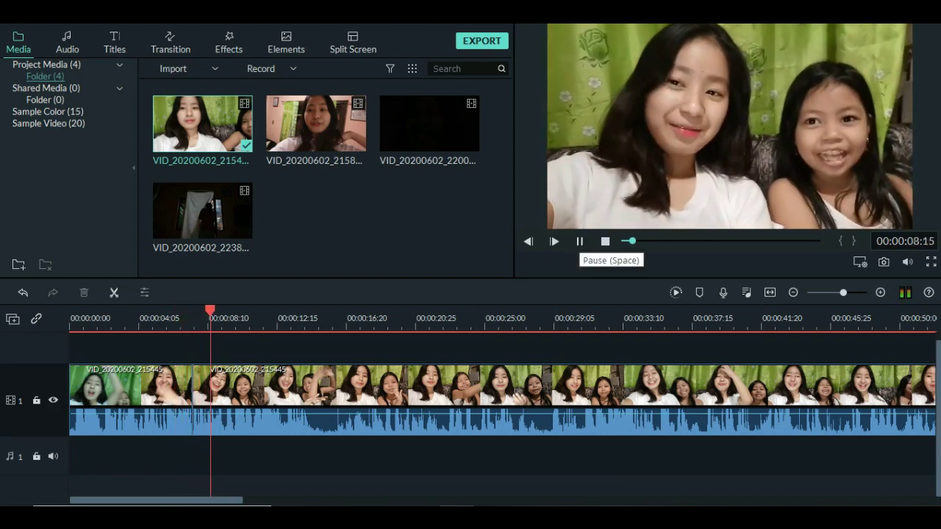
{"action": "left_click", "coordinate": [580, 241]}
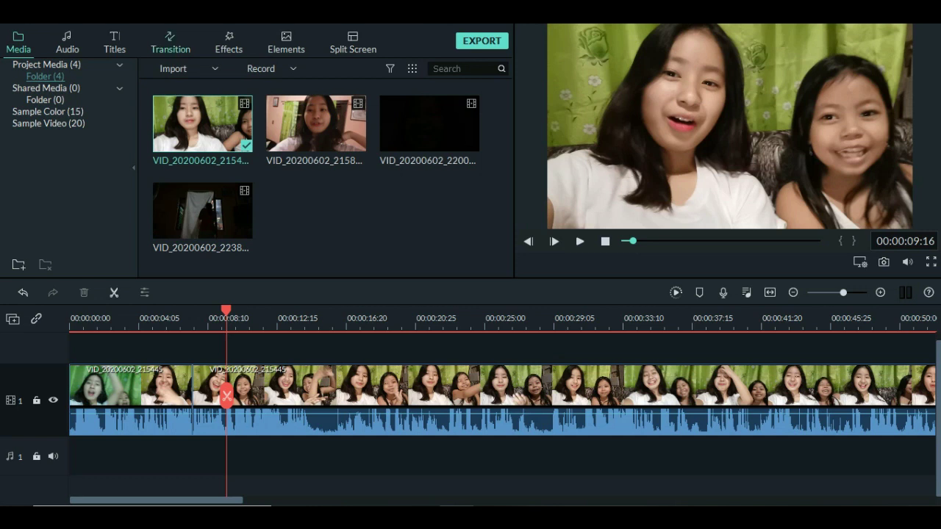
{"action": "left_click", "coordinate": [170, 43]}
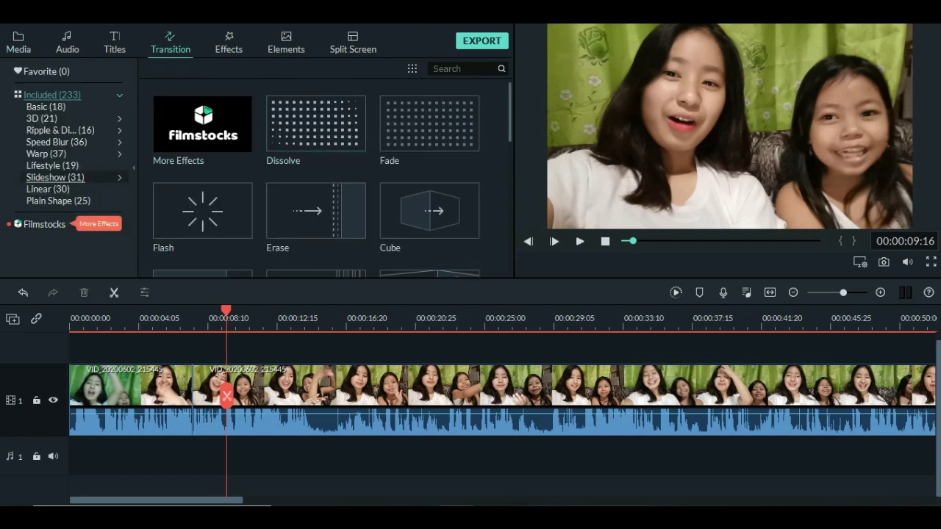
Browse the Linear transitions, collapse back to the defaults, and apply Flash at the cut.
{"action": "left_click", "coordinate": [47, 189]}
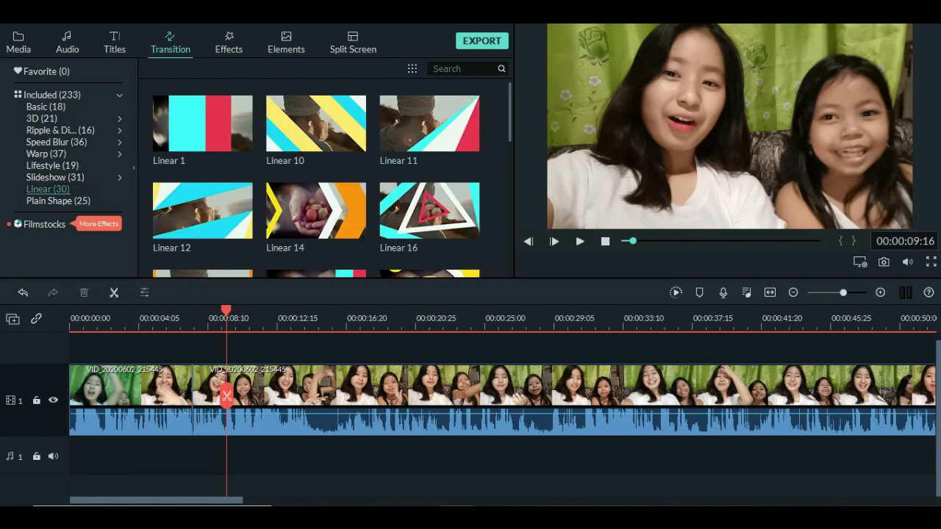
{"action": "scroll", "coordinate": [317, 181], "scroll_direction": "down", "scroll_amount": 1}
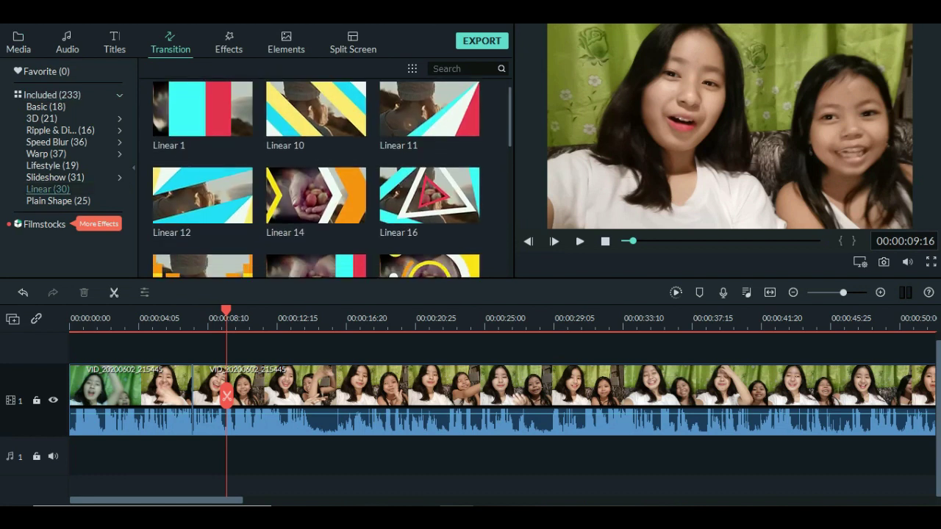
{"action": "scroll", "coordinate": [317, 179], "scroll_direction": "down", "scroll_amount": 3}
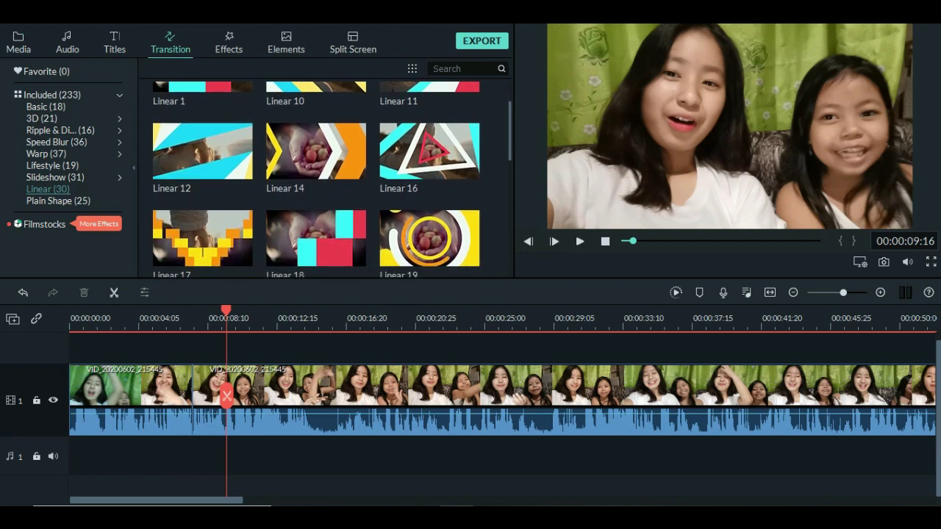
{"action": "scroll", "coordinate": [317, 179], "scroll_direction": "down", "scroll_amount": 4}
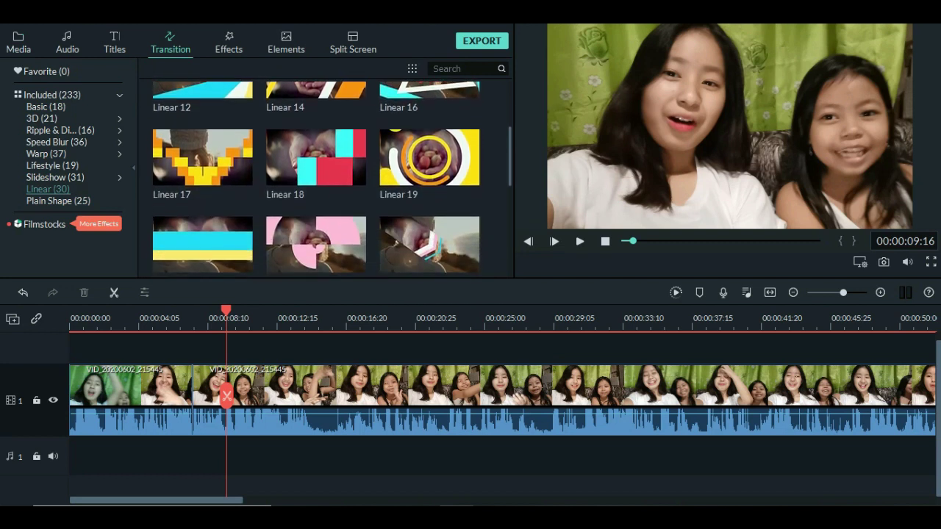
{"action": "scroll", "coordinate": [317, 179], "scroll_direction": "down", "scroll_amount": 5}
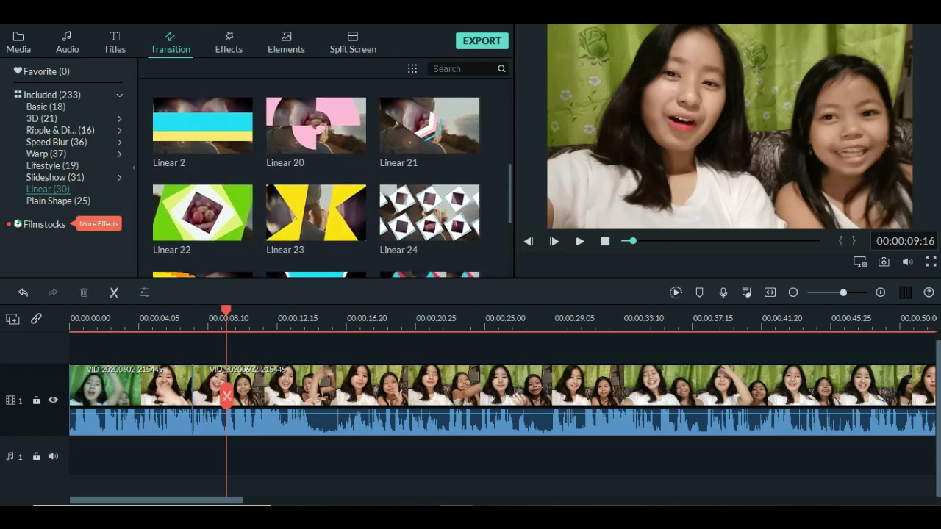
{"action": "scroll", "coordinate": [317, 179], "scroll_direction": "down", "scroll_amount": 6}
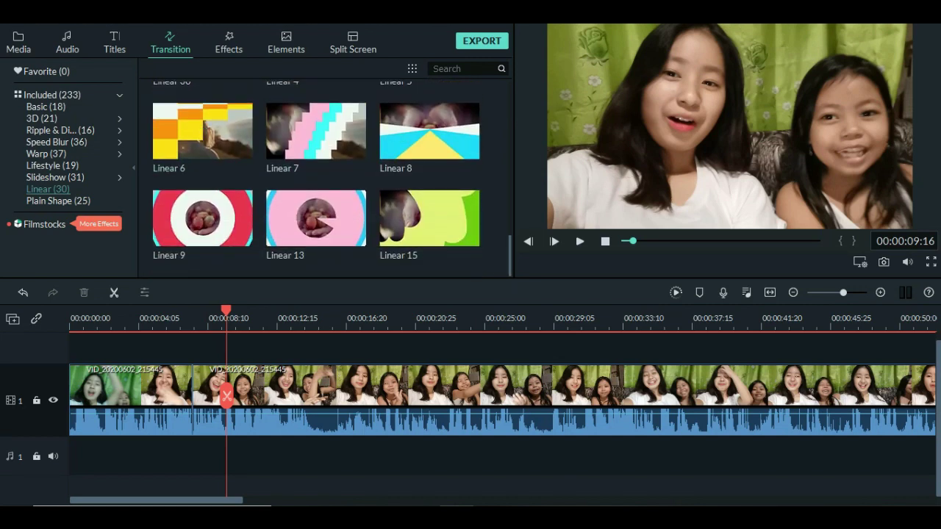
{"action": "left_click", "coordinate": [51, 95]}
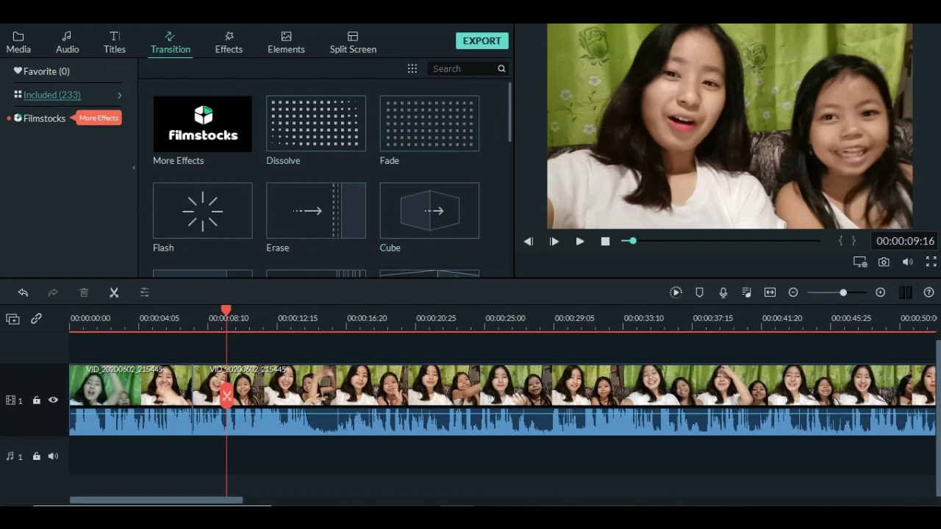
{"action": "left_click", "coordinate": [202, 210]}
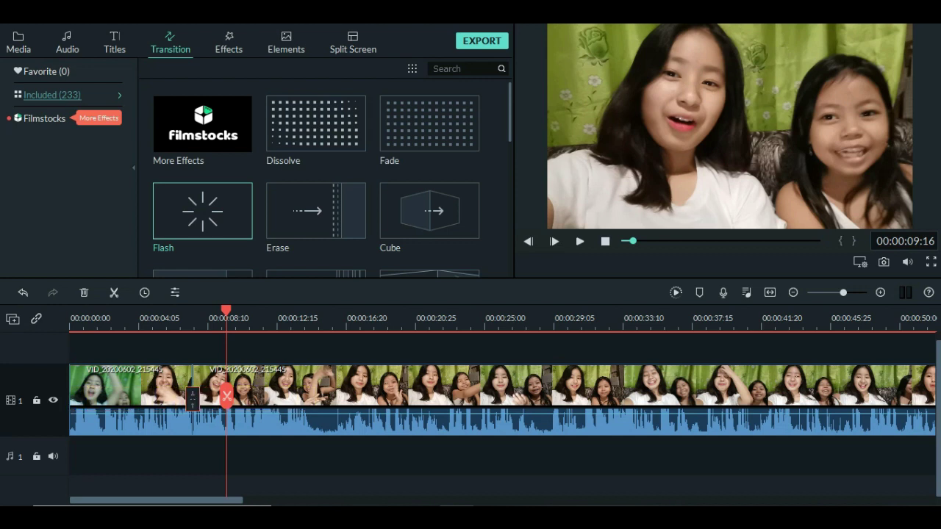
Replay from 00:00:04:05 across the Flash transition to 00:00:10:01, then show the Effects library.
{"action": "left_click", "coordinate": [138, 318]}
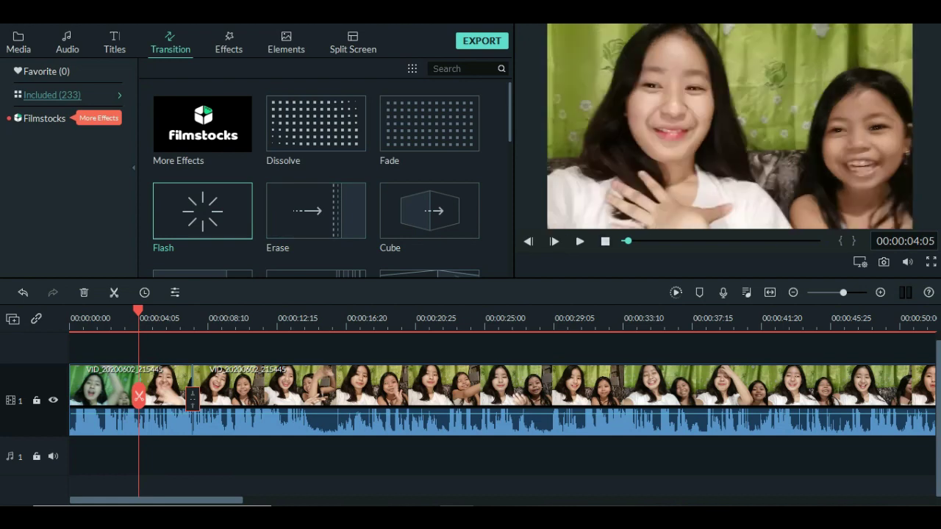
{"action": "left_click", "coordinate": [579, 241]}
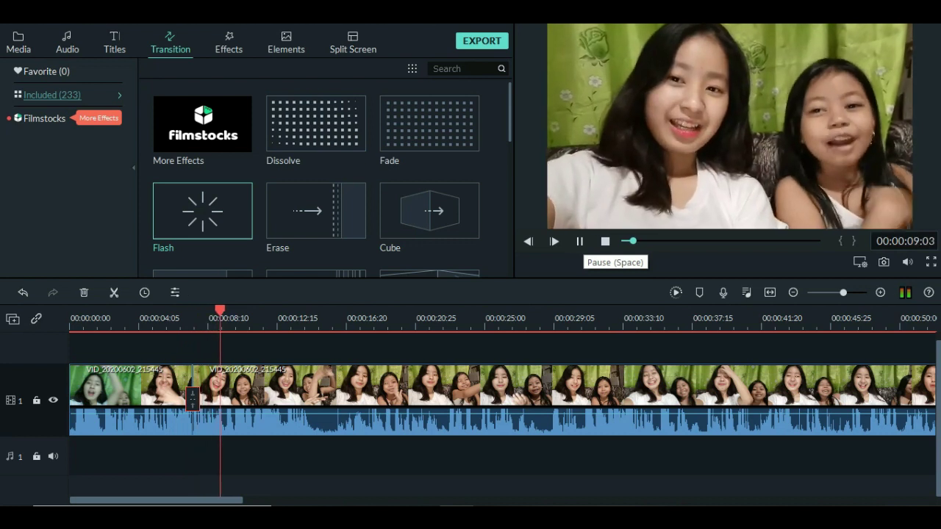
{"action": "left_click", "coordinate": [579, 241]}
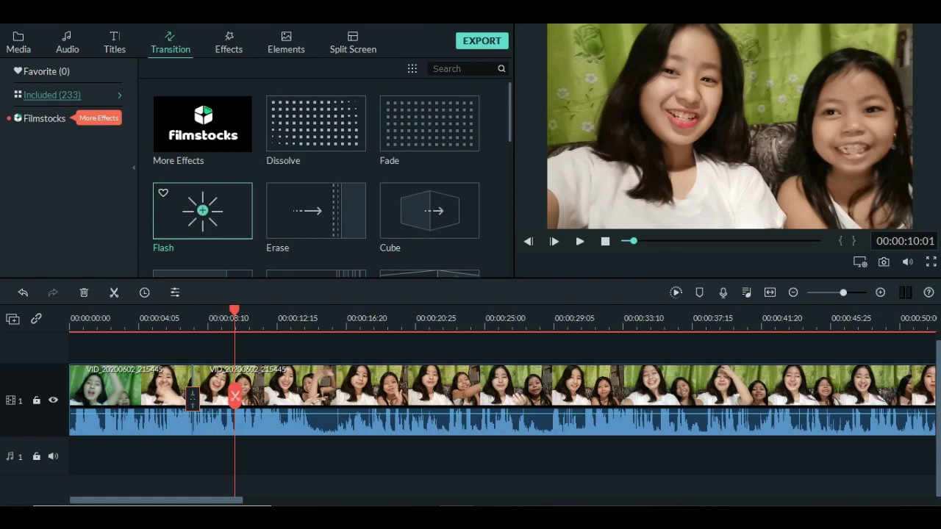
{"action": "left_click", "coordinate": [228, 44]}
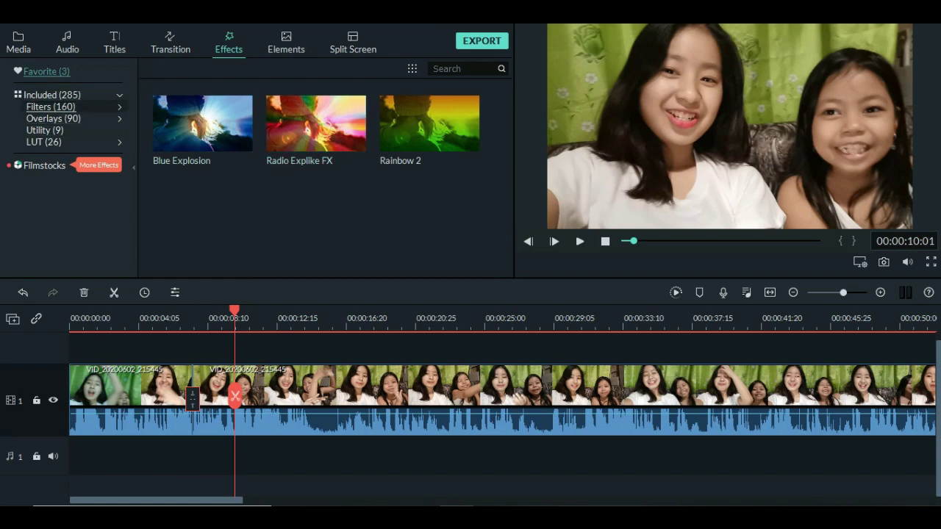
Drag the Overlays effect Glitch Distortion onto a new track at about 10 seconds.
{"action": "mouse_move", "coordinate": [202, 123]}
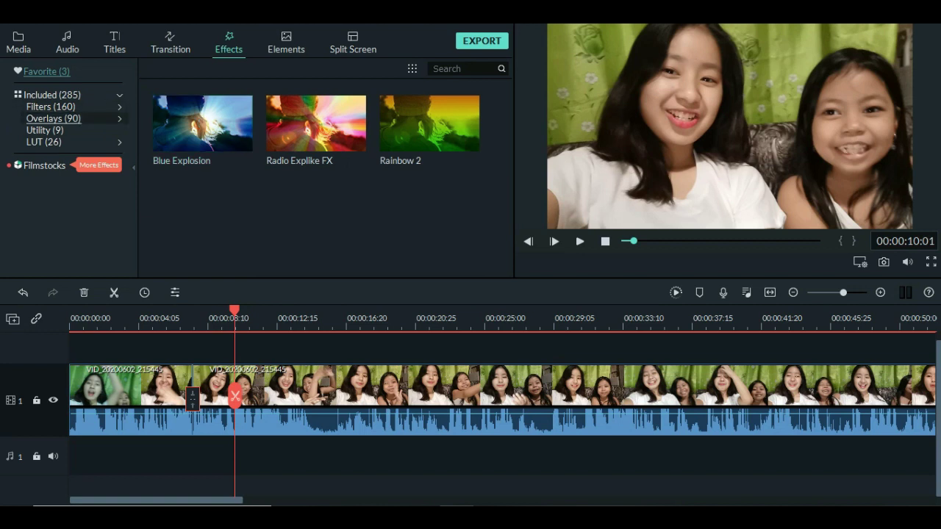
{"action": "left_click", "coordinate": [66, 118]}
{"action": "mouse_move", "coordinate": [429, 123]}
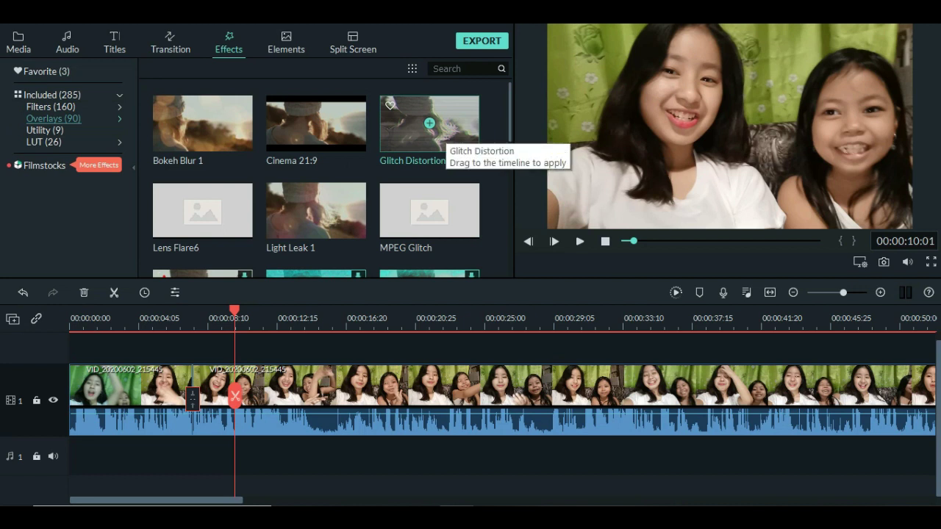
{"action": "left_click", "coordinate": [432, 130]}
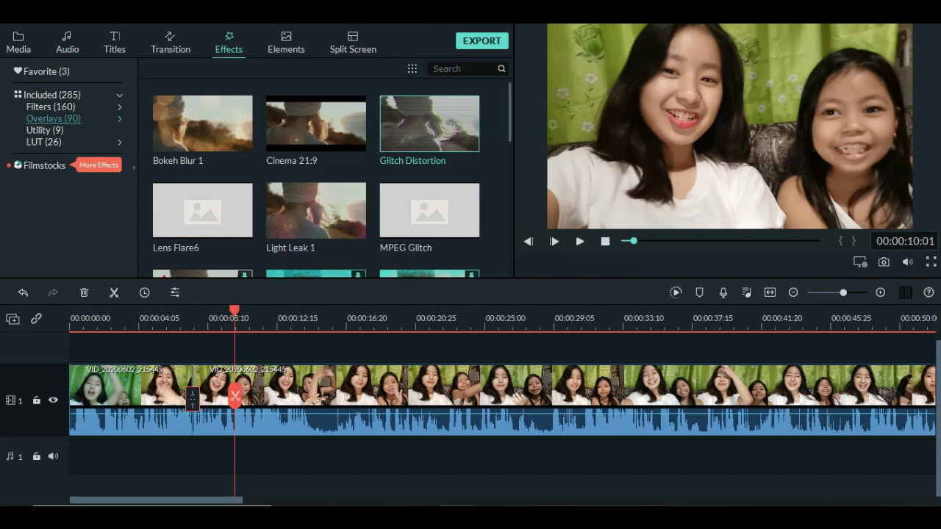
{"action": "left_click_drag", "start_coordinate": [429, 123], "coordinate": [276, 352]}
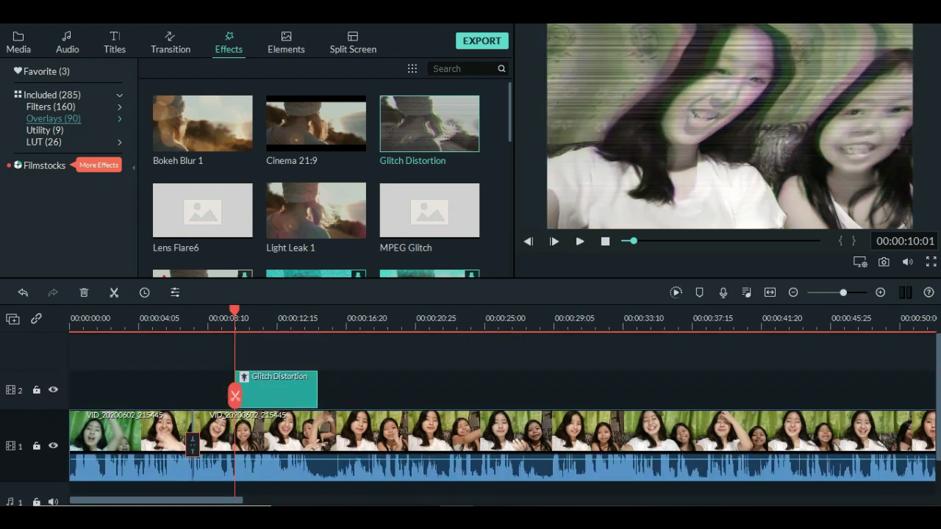
Rewind before the glitch and play the section to preview the overlay.
{"action": "left_click_drag", "start_coordinate": [234, 397], "coordinate": [197, 397]}
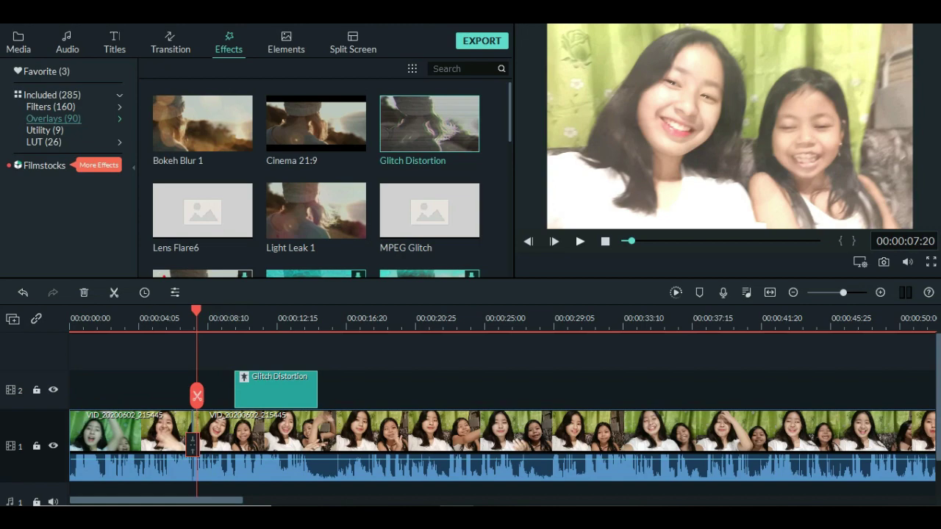
{"action": "left_click", "coordinate": [580, 241]}
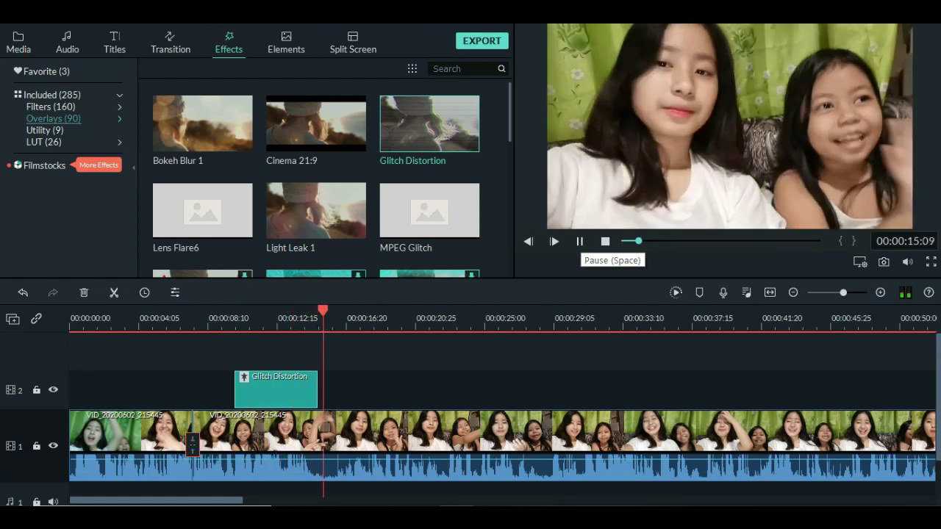
{"action": "key", "text": "space"}
Lengthen the Glitch Distortion clip and shift it earlier to cover roughly 7–15 seconds.
{"action": "left_click_drag", "start_coordinate": [235, 390], "coordinate": [361, 389]}
{"action": "left_click_drag", "start_coordinate": [294, 390], "coordinate": [267, 390]}
{"action": "left_click_drag", "start_coordinate": [335, 397], "coordinate": [186, 397]}
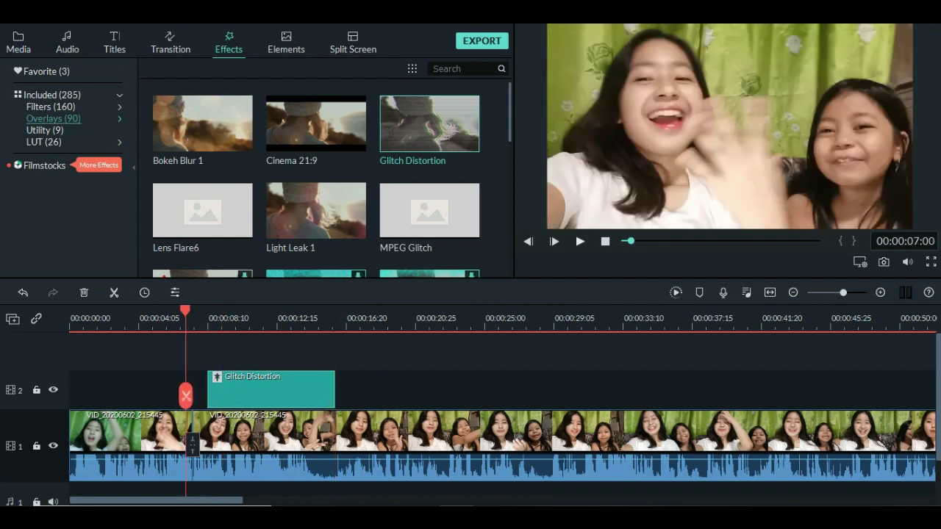
Replay the glitch section to check its timing, then show the project Media library.
{"action": "key", "text": "space"}
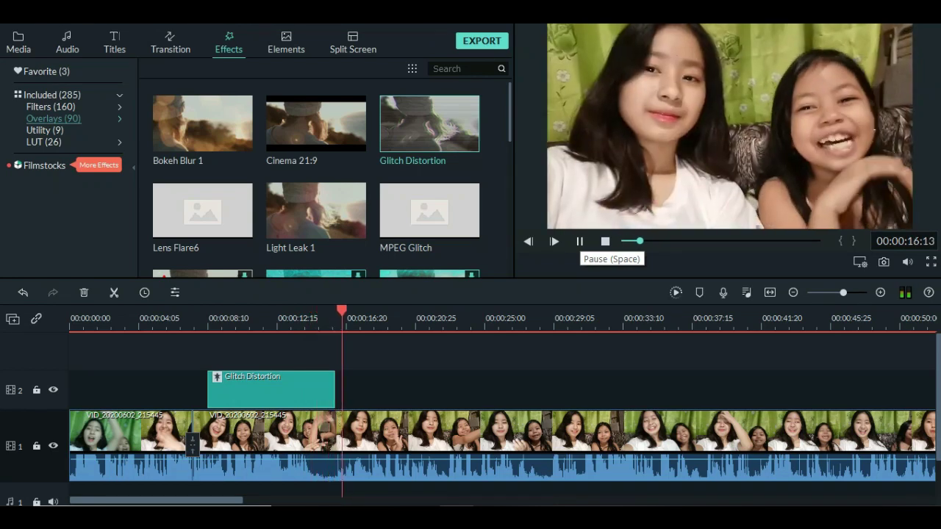
{"action": "key", "text": "space"}
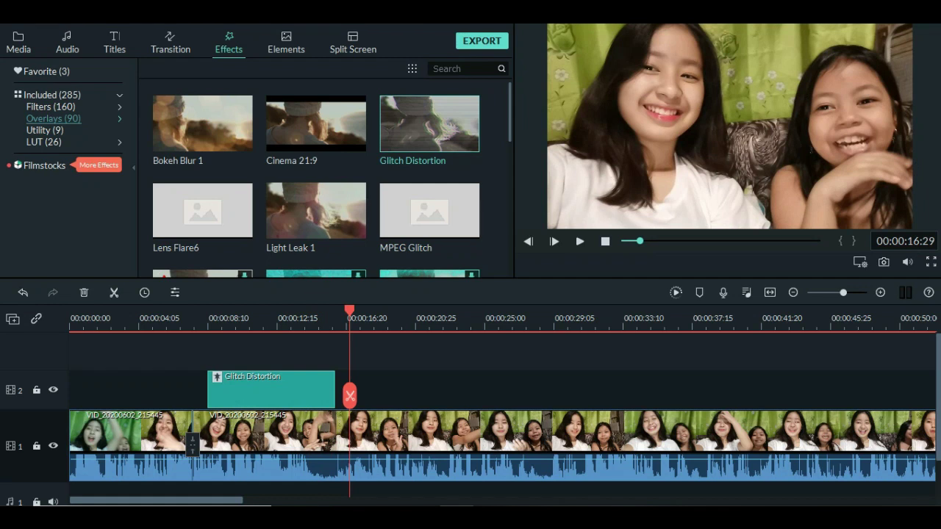
{"action": "mouse_move", "coordinate": [316, 122]}
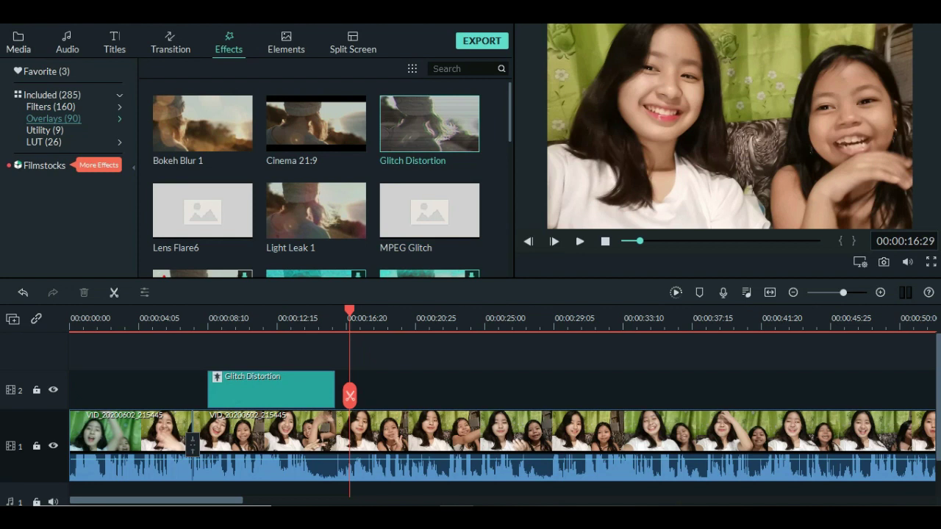
{"action": "left_click", "coordinate": [19, 43]}
Place VID_20200602_223823 on track 2 at 17 seconds and raise its volume to 12 dB.
{"action": "mouse_move", "coordinate": [203, 210]}
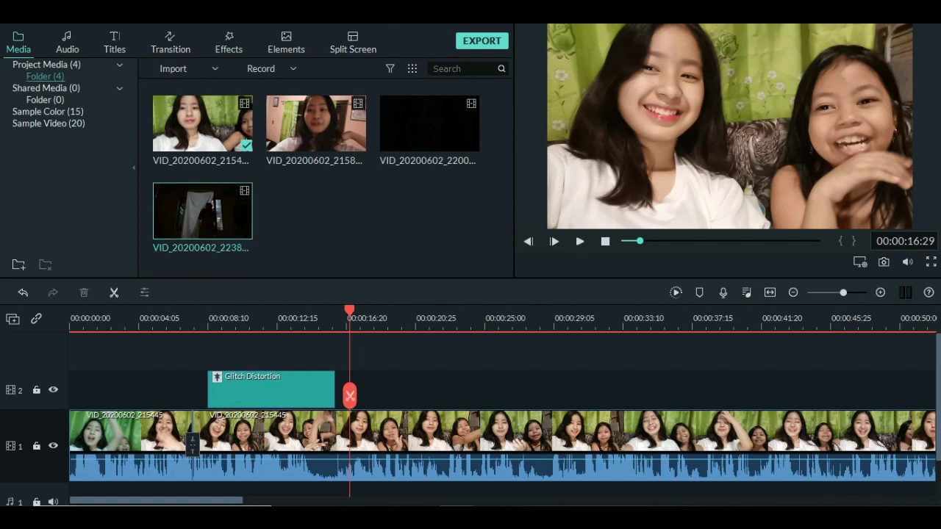
{"action": "left_click_drag", "start_coordinate": [203, 210], "coordinate": [350, 390]}
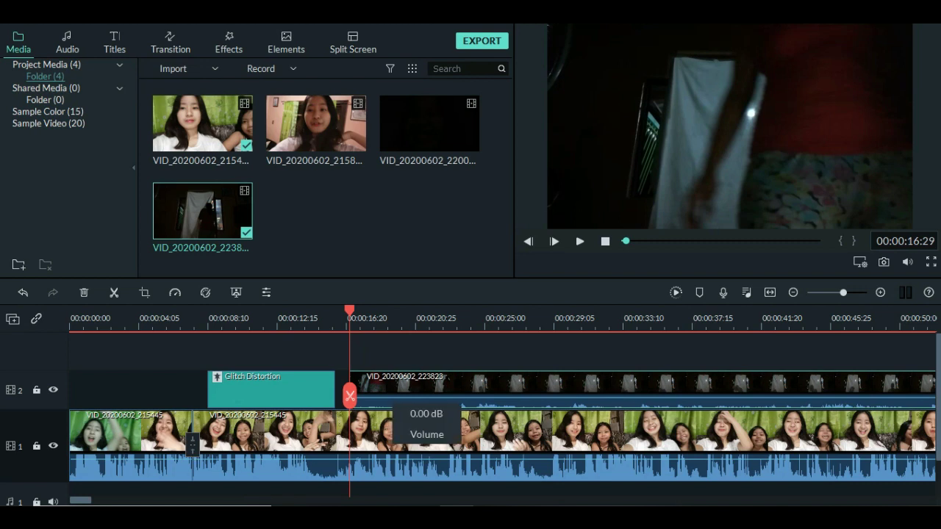
{"action": "left_click_drag", "start_coordinate": [403, 406], "coordinate": [406, 403]}
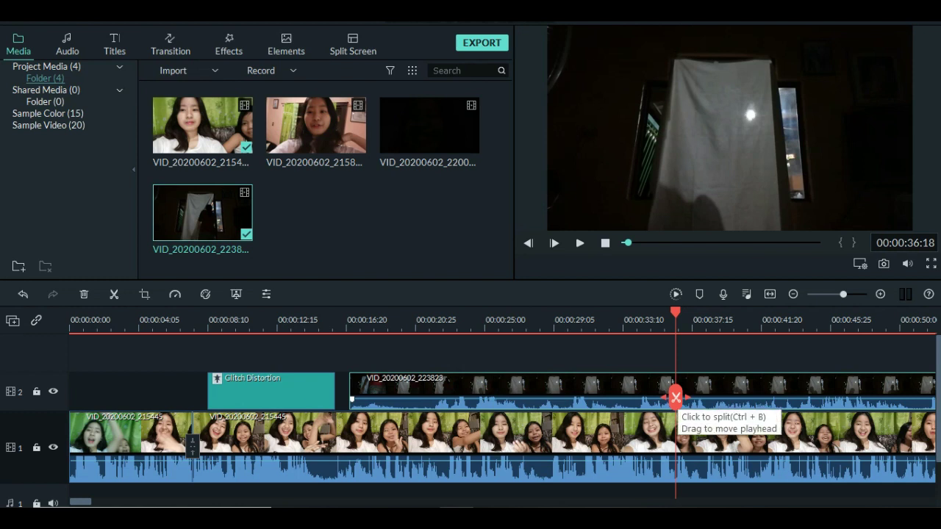
Split both the dark clip and the main vlog clip at about 36 seconds.
{"action": "left_click", "coordinate": [676, 398]}
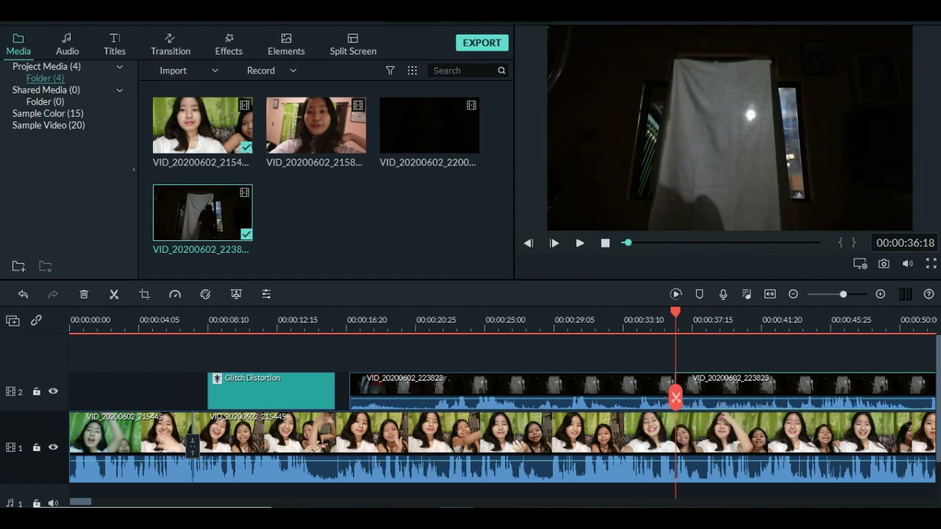
{"action": "left_click", "coordinate": [675, 397]}
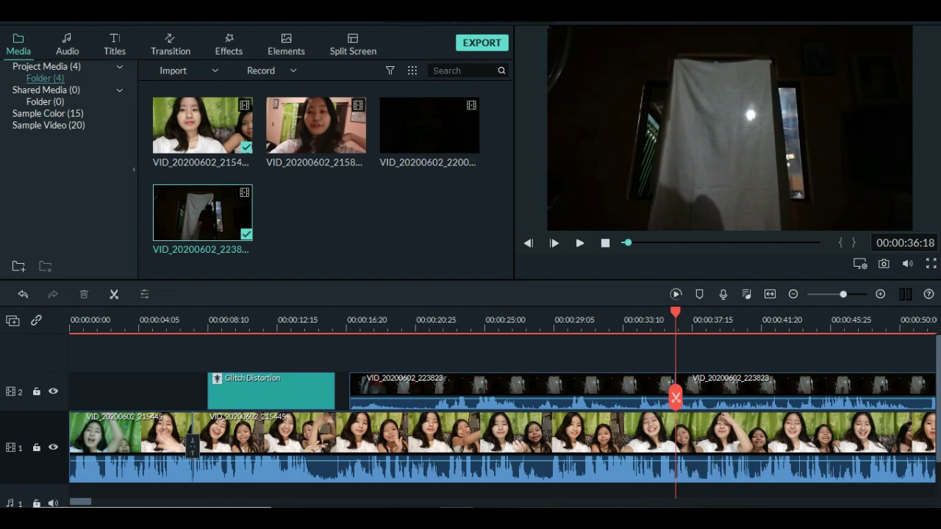
{"action": "left_click", "coordinate": [675, 398]}
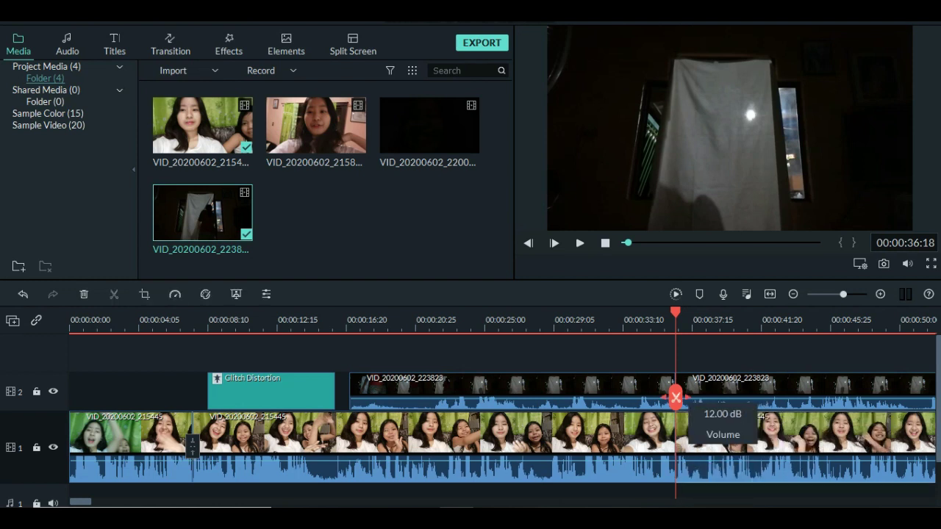
{"action": "left_click", "coordinate": [675, 398]}
{"action": "left_click_drag", "start_coordinate": [675, 398], "coordinate": [675, 398]}
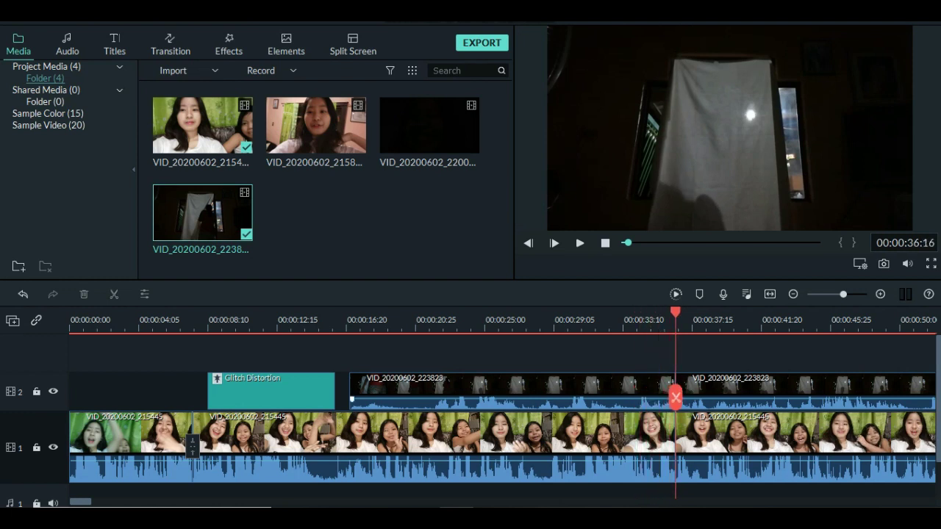
{"action": "left_click", "coordinate": [352, 399]}
Delete the first part of the dark clip and slide the remainder to about 26 seconds.
{"action": "right_click", "coordinate": [609, 401]}
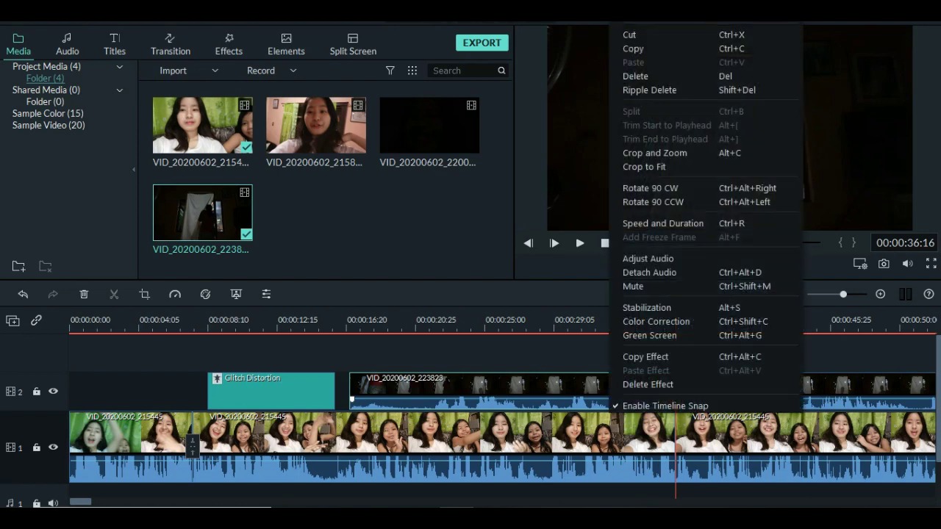
{"action": "left_click", "coordinate": [635, 76]}
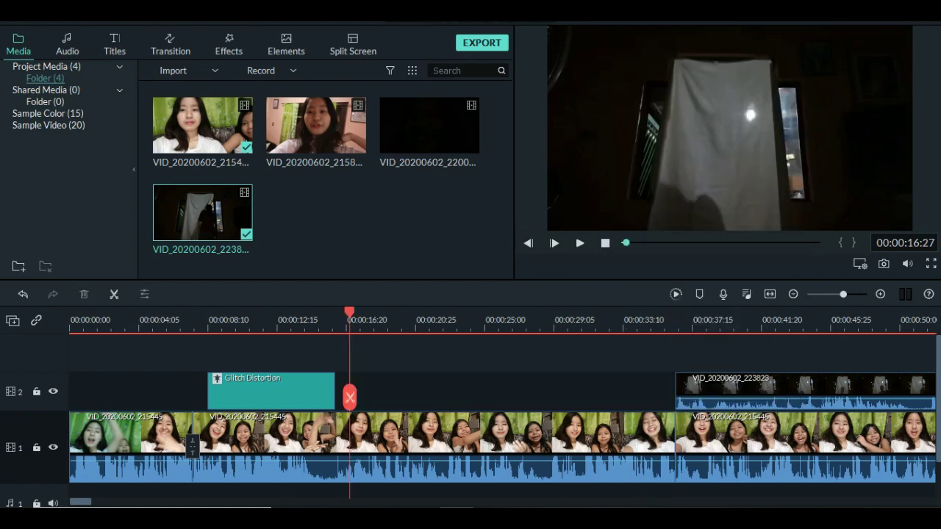
{"action": "left_click_drag", "start_coordinate": [697, 389], "coordinate": [554, 390]}
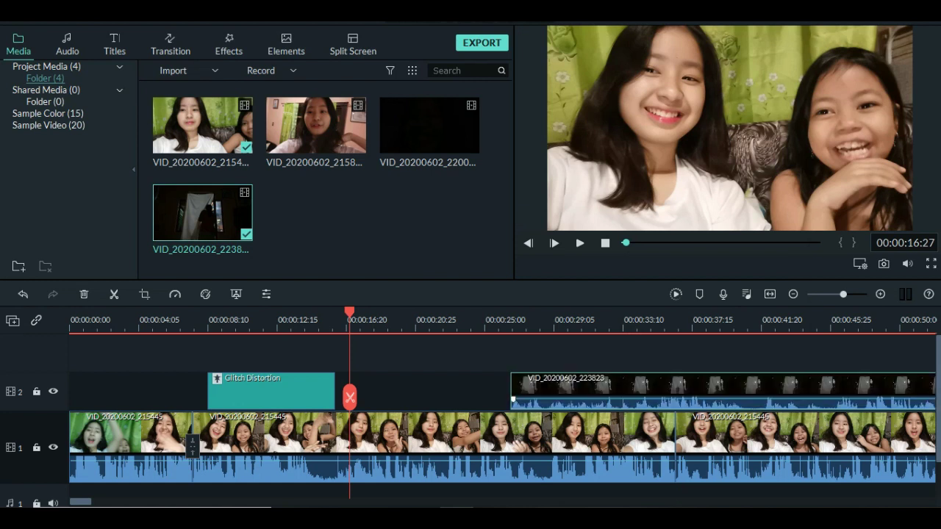
Play from just before the dark clip to preview the top-right inset.
{"action": "left_click_drag", "start_coordinate": [349, 397], "coordinate": [513, 398]}
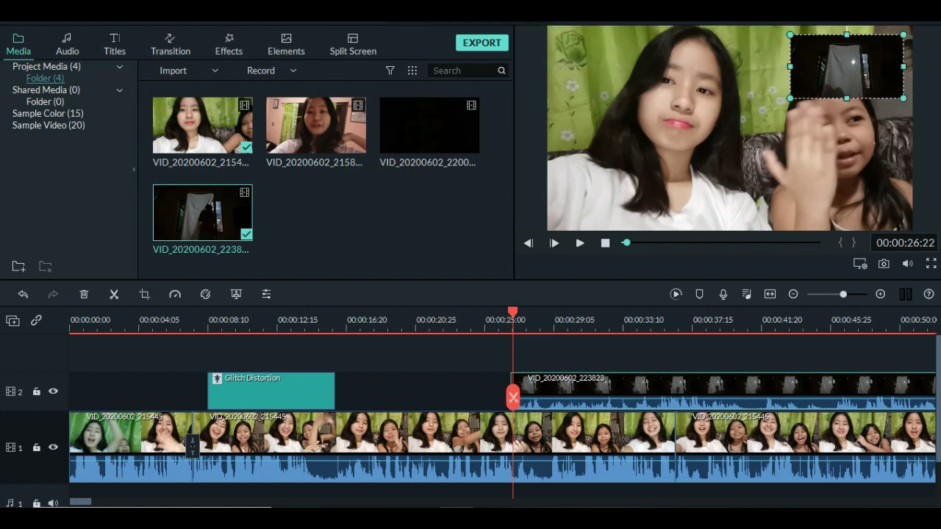
{"action": "key", "text": "Left"}
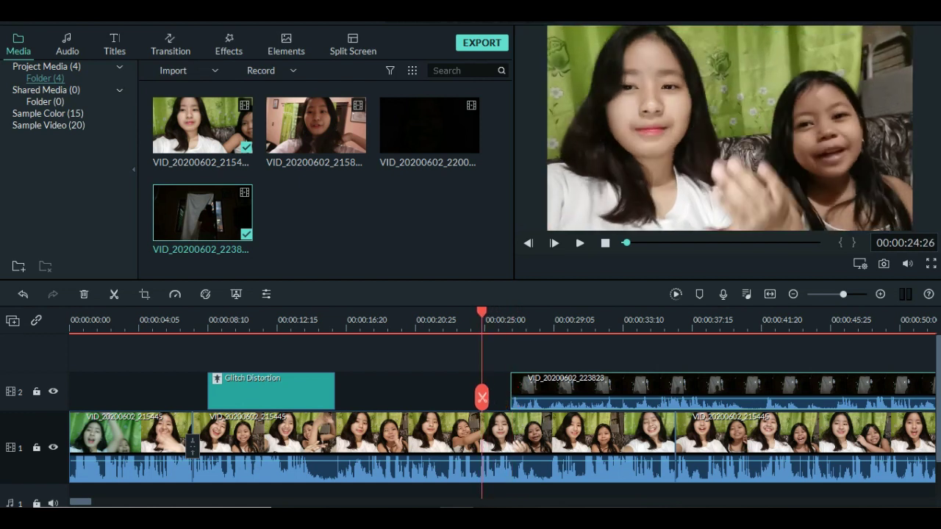
{"action": "left_click", "coordinate": [579, 243]}
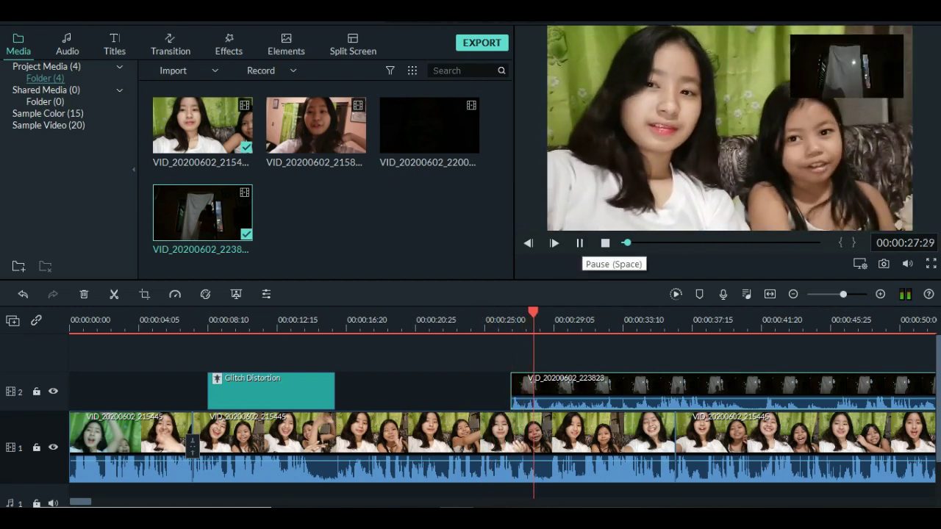
{"action": "key", "text": "space"}
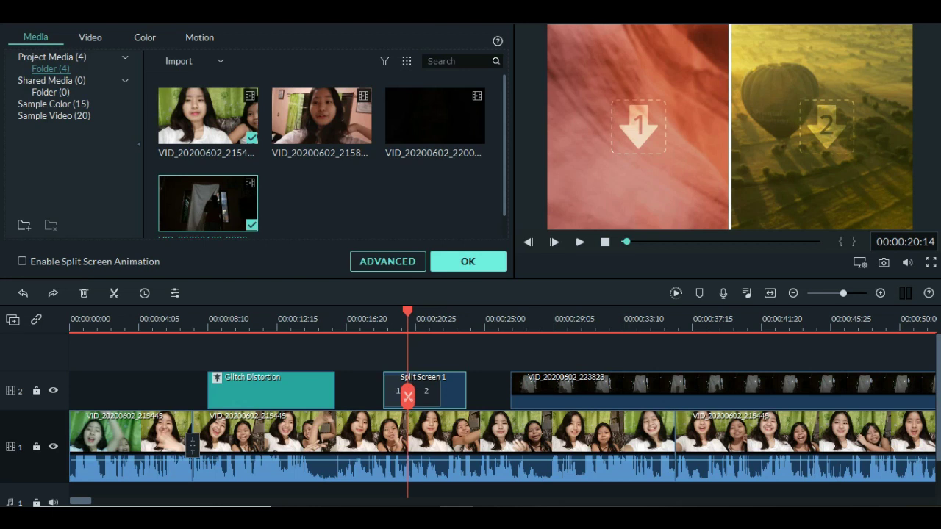
Close split-screen settings, try placing Element Love 2 at the vlog's start, then undo it.
{"action": "left_click", "coordinate": [467, 261]}
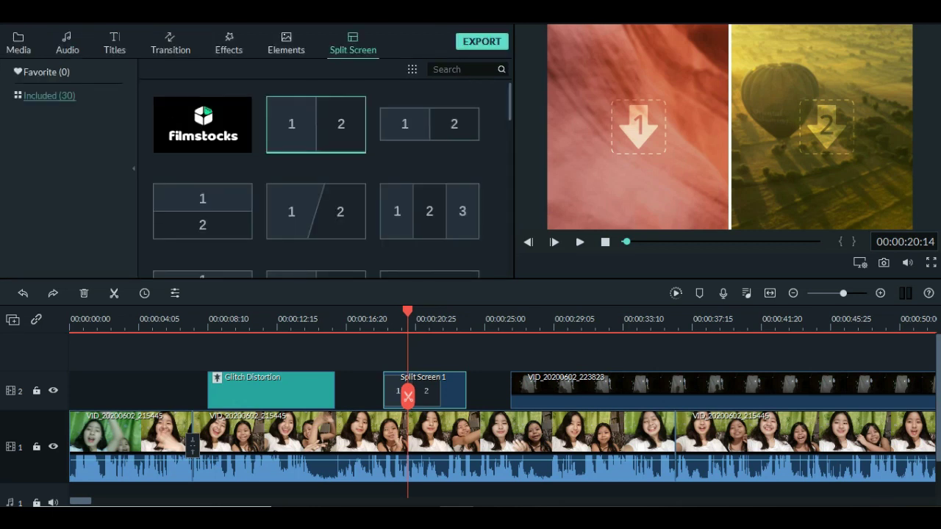
{"action": "left_click", "coordinate": [286, 42]}
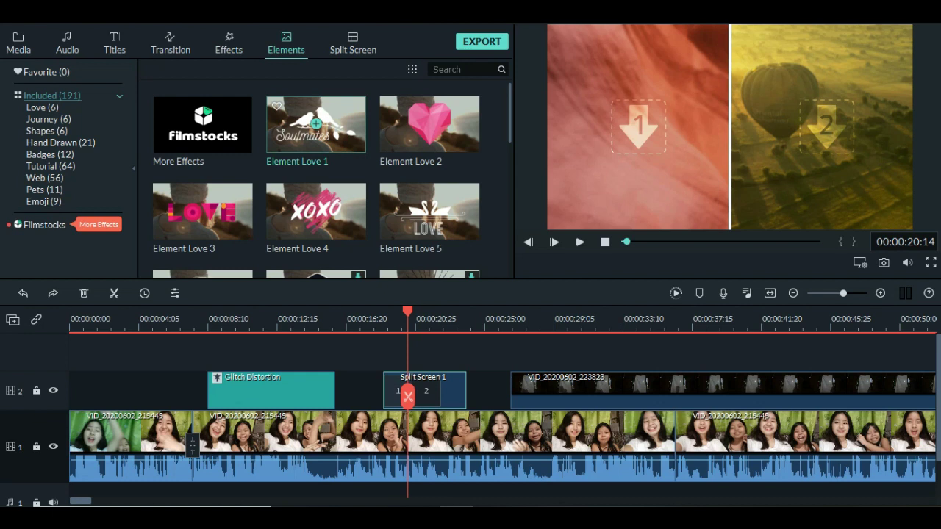
{"action": "left_click_drag", "start_coordinate": [430, 124], "coordinate": [127, 445]}
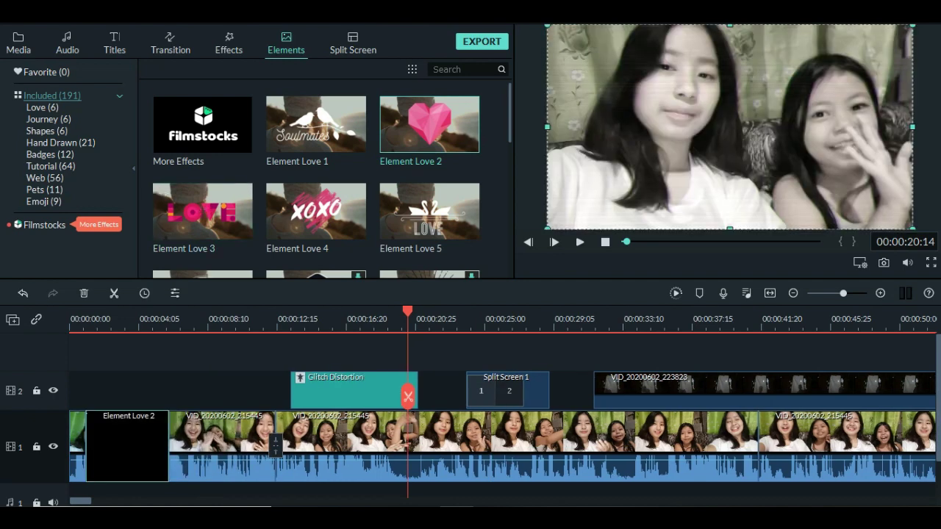
{"action": "key", "text": "ctrl+z"}
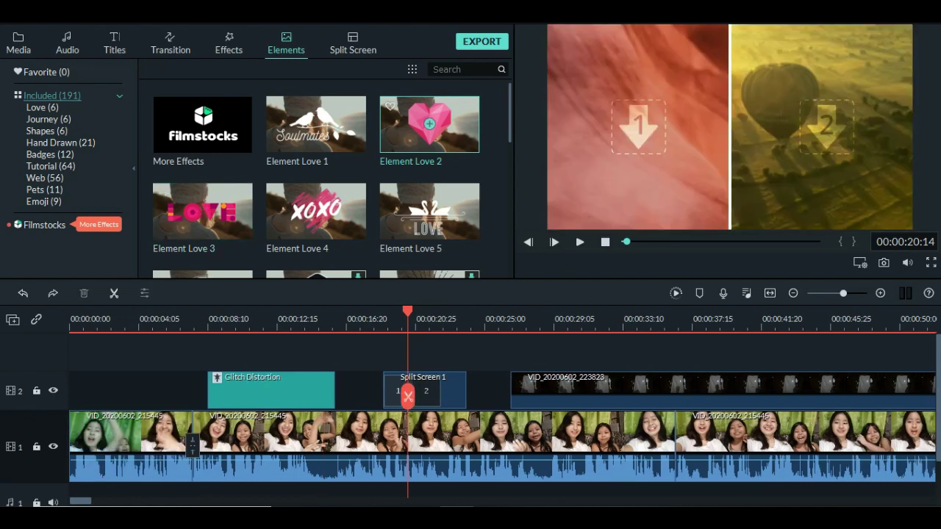
Put Element Love 2 on track 2 at the start, delete Split Screen 1, and replay.
{"action": "left_click_drag", "start_coordinate": [430, 125], "coordinate": [127, 389]}
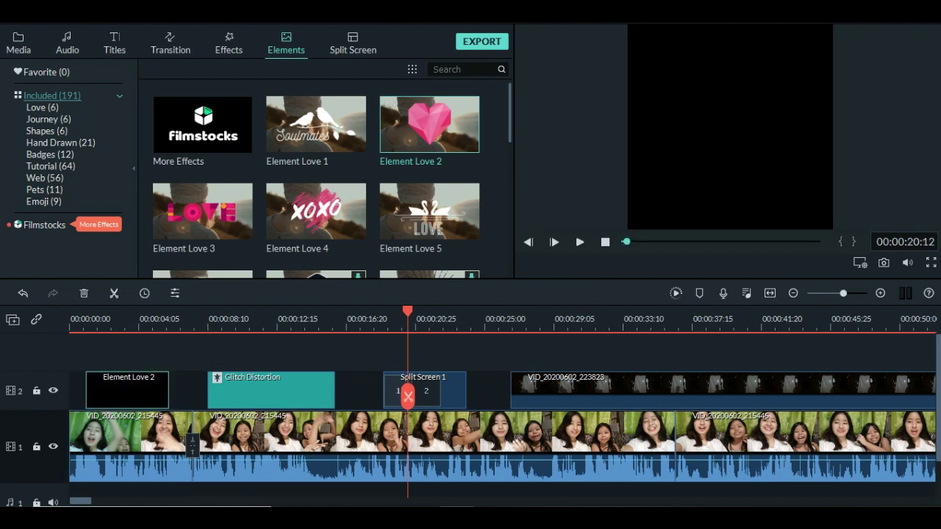
{"action": "left_click_drag", "start_coordinate": [408, 397], "coordinate": [71, 397]}
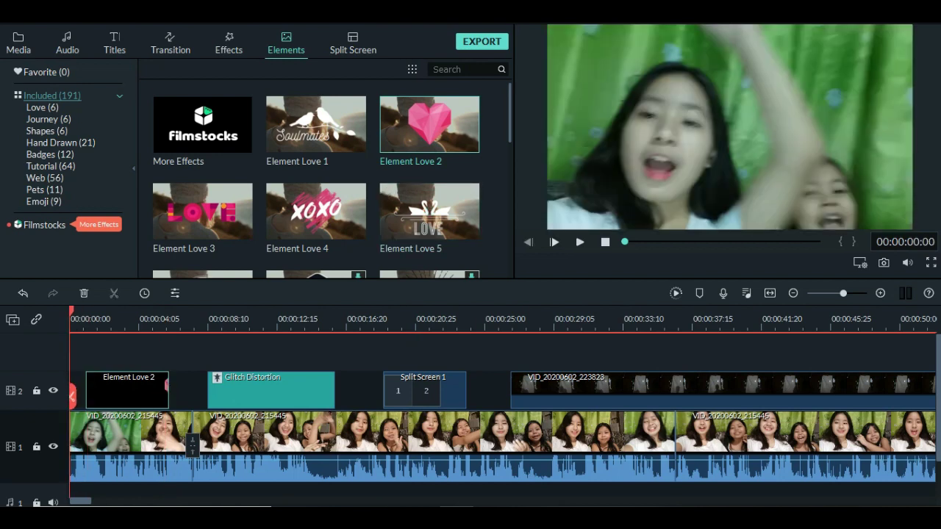
{"action": "right_click", "coordinate": [441, 389]}
{"action": "left_click", "coordinate": [467, 239]}
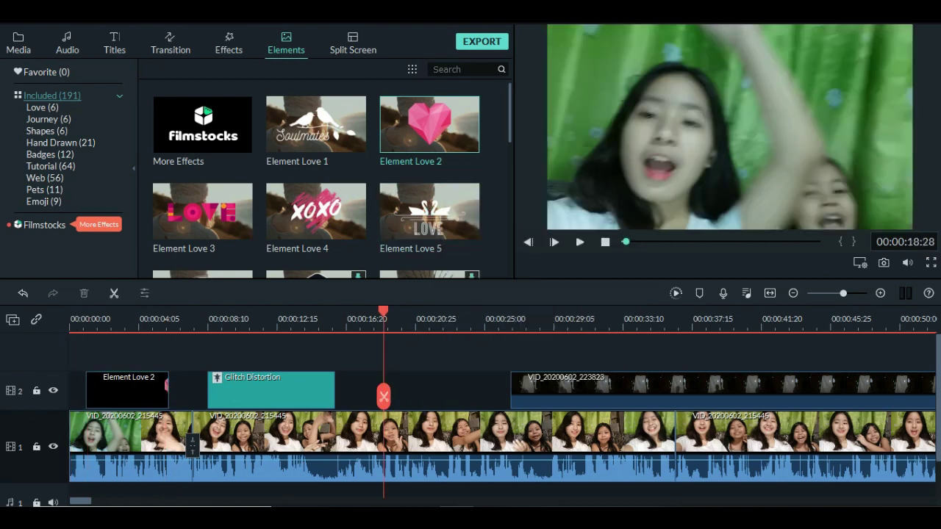
{"action": "left_click_drag", "start_coordinate": [384, 397], "coordinate": [71, 397]}
{"action": "left_click", "coordinate": [581, 241]}
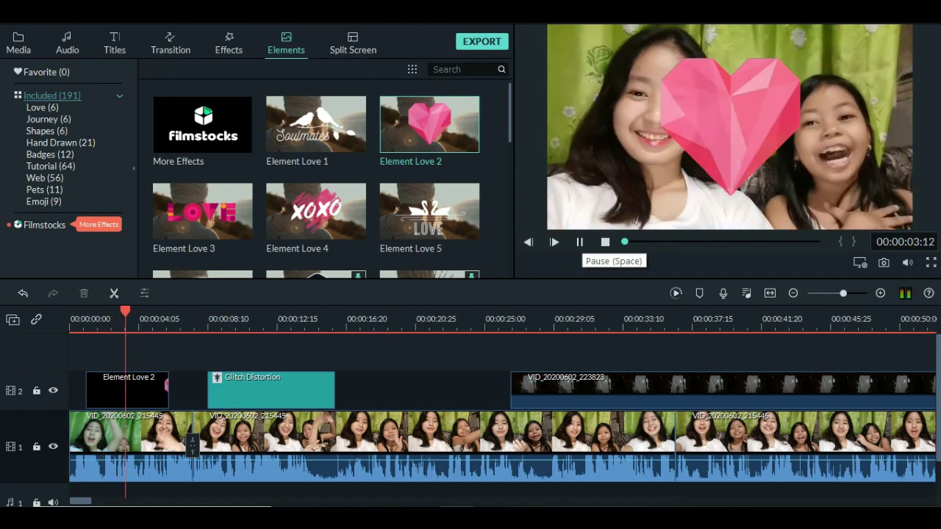
{"action": "left_click", "coordinate": [580, 242]}
Shrink the heart and move it between the girls' faces, then replay to review.
{"action": "left_click", "coordinate": [110, 393]}
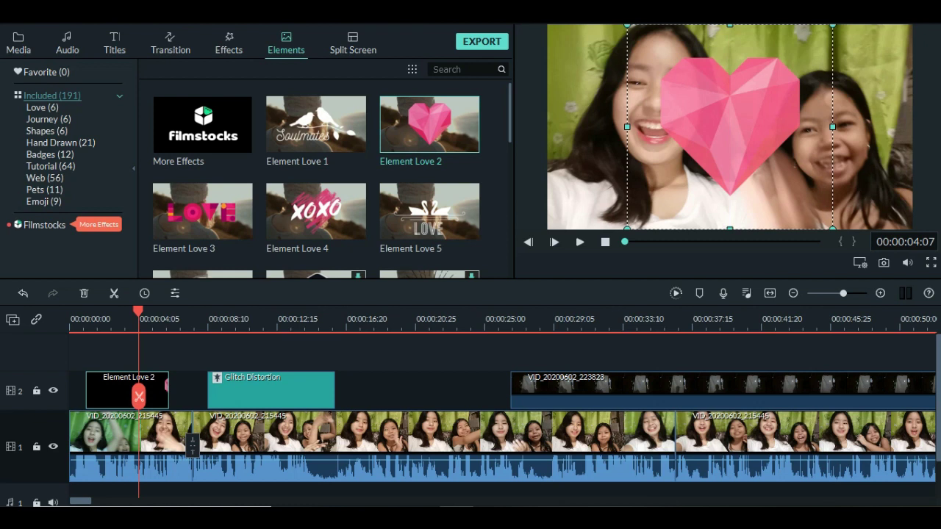
{"action": "left_click_drag", "start_coordinate": [627, 25], "coordinate": [758, 155]}
{"action": "left_click_drag", "start_coordinate": [795, 190], "coordinate": [729, 127]}
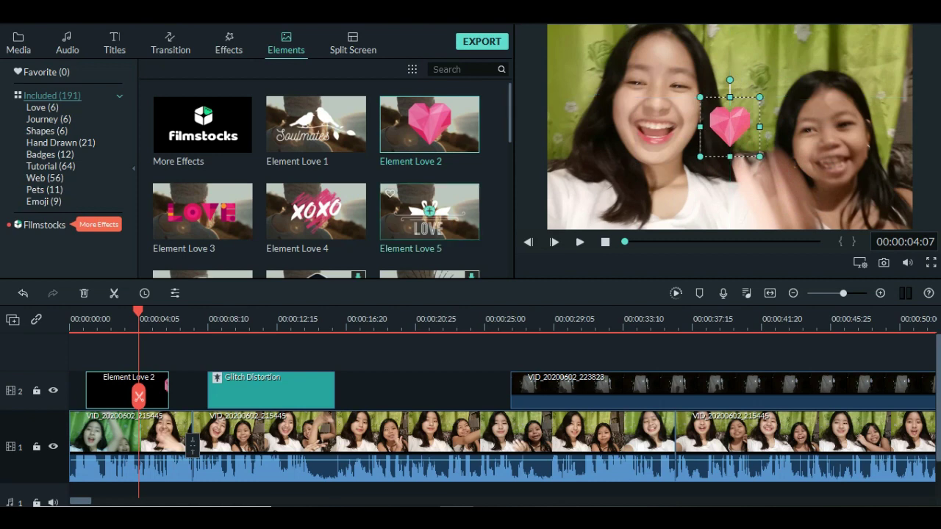
{"action": "key", "text": "space"}
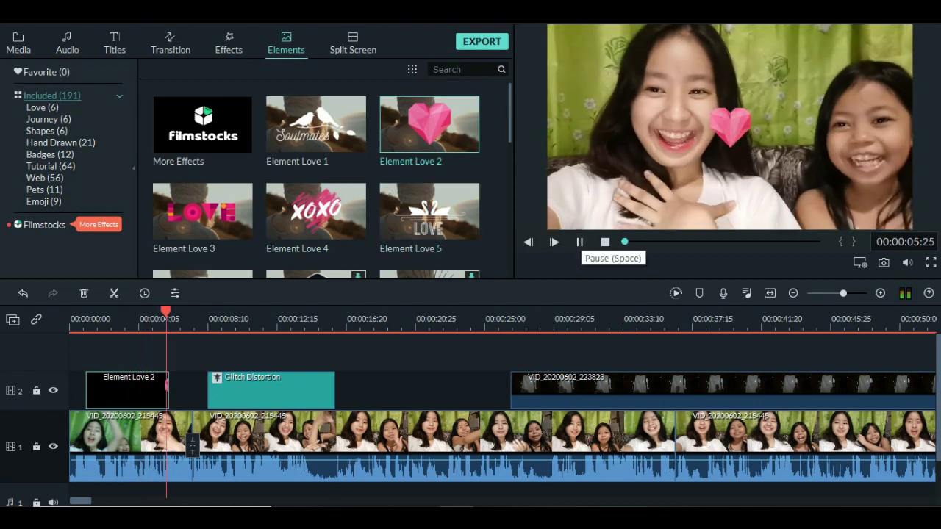
{"action": "left_click", "coordinate": [580, 242]}
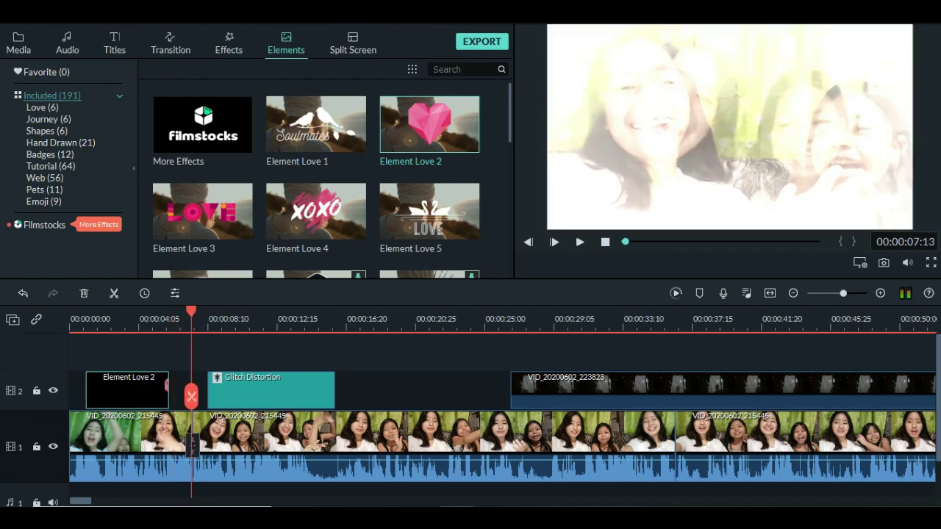
{"action": "right_click", "coordinate": [128, 392]}
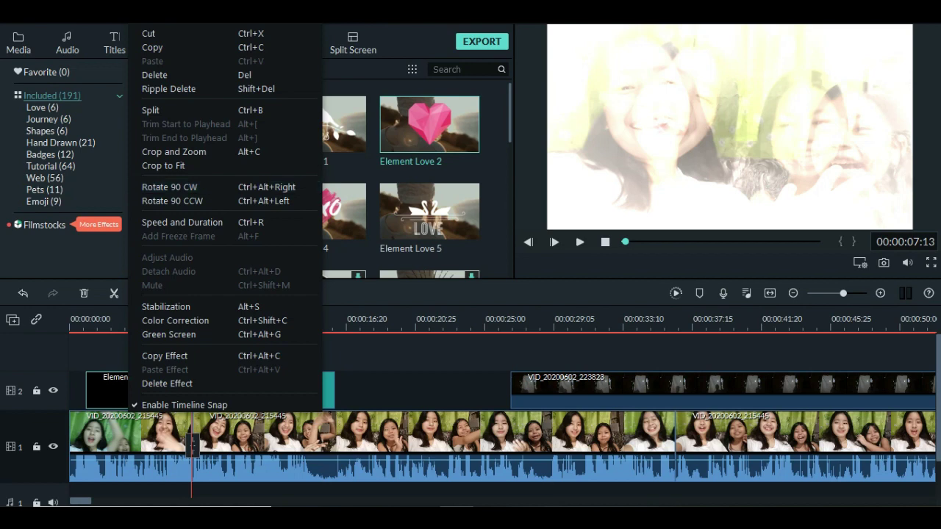
Delete the Love 2 heart element and insert the Opener 2 title on track 1 after the glitch section.
{"action": "left_click", "coordinate": [86, 397]}
{"action": "key", "text": "Delete"}
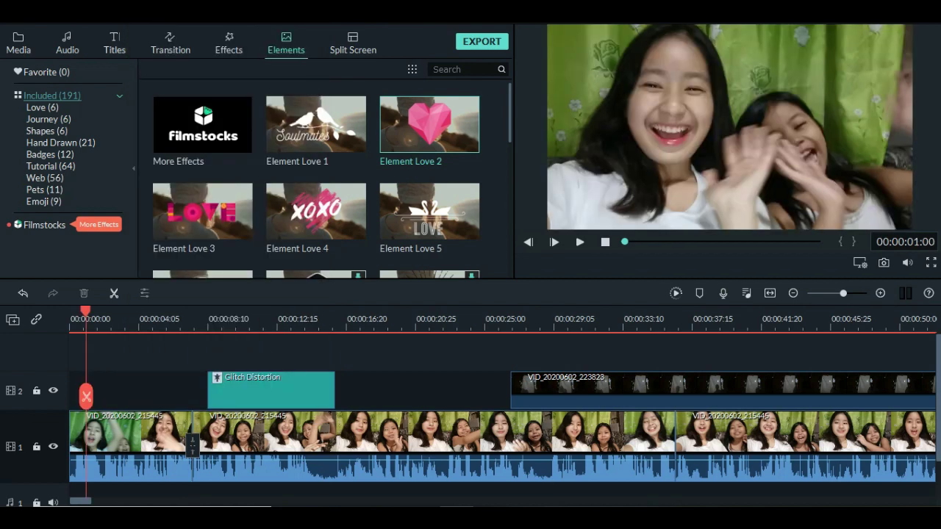
{"action": "left_click", "coordinate": [114, 44]}
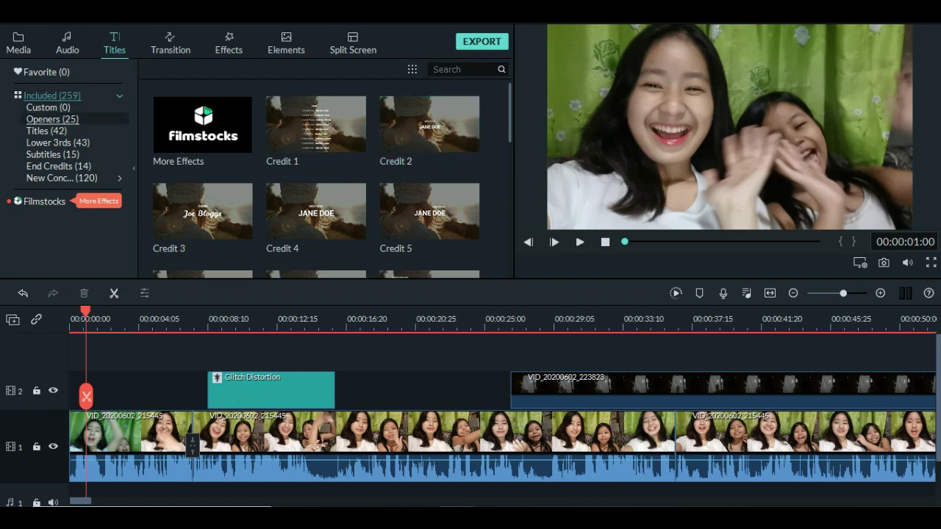
{"action": "left_click", "coordinate": [52, 119]}
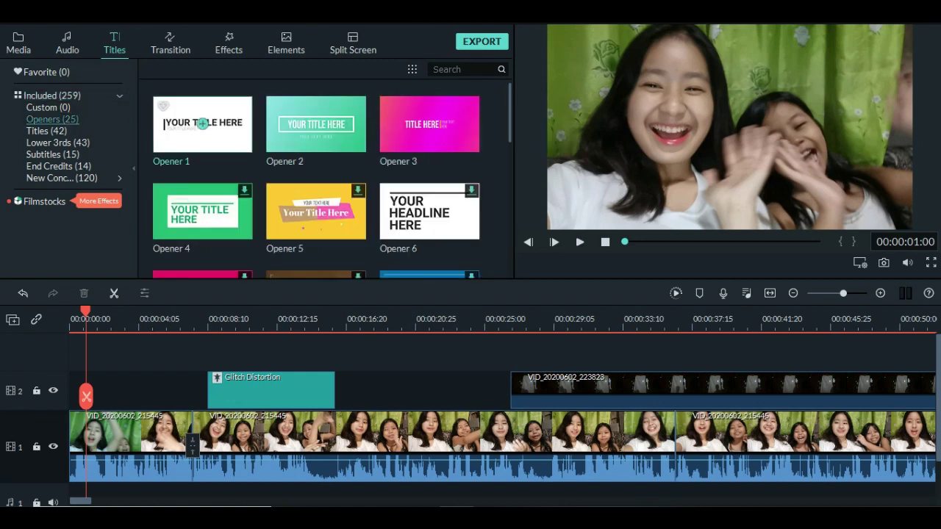
{"action": "left_click_drag", "start_coordinate": [316, 124], "coordinate": [376, 447]}
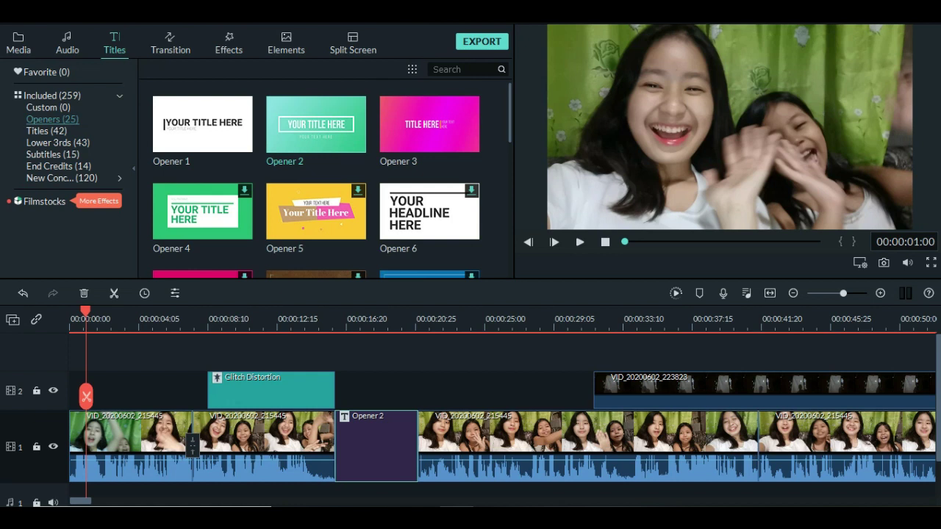
{"action": "left_click_drag", "start_coordinate": [86, 397], "coordinate": [364, 397]}
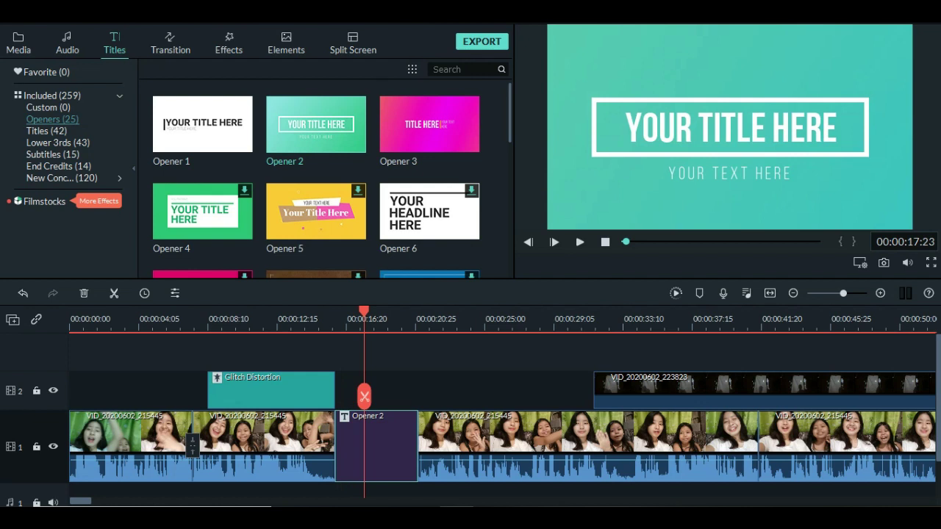
Replace the Opener 2 main title placeholder with the first girl's first name.
{"action": "double_click", "coordinate": [364, 398]}
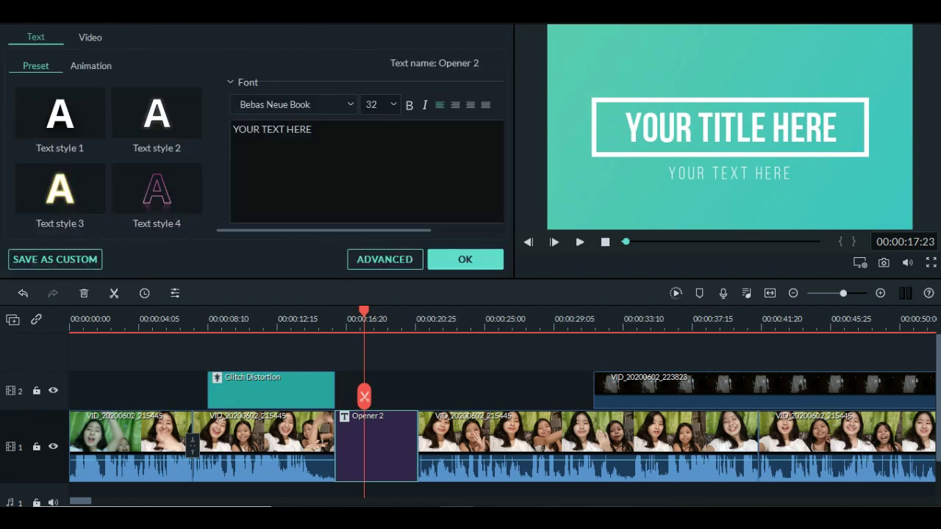
{"action": "left_click", "coordinate": [732, 127]}
{"action": "key", "text": "ctrl+a"}
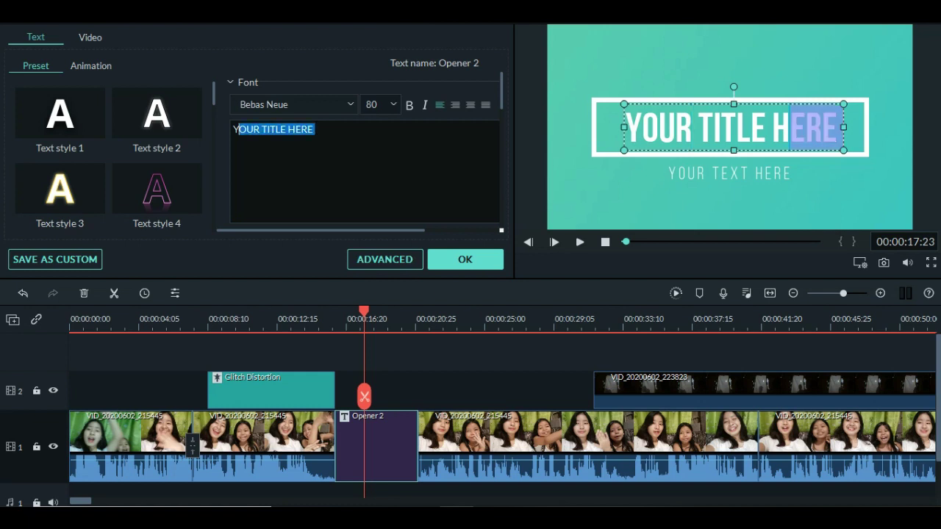
{"action": "key", "text": "BackSpace"}
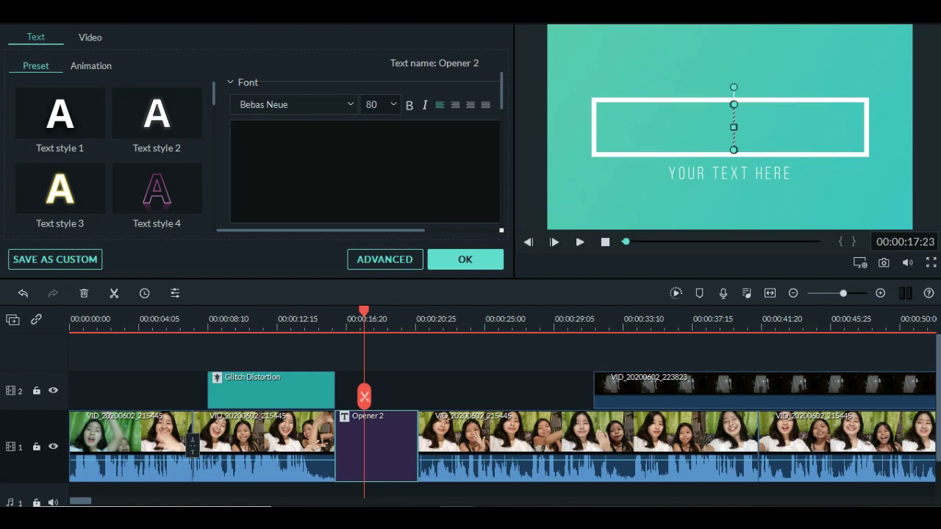
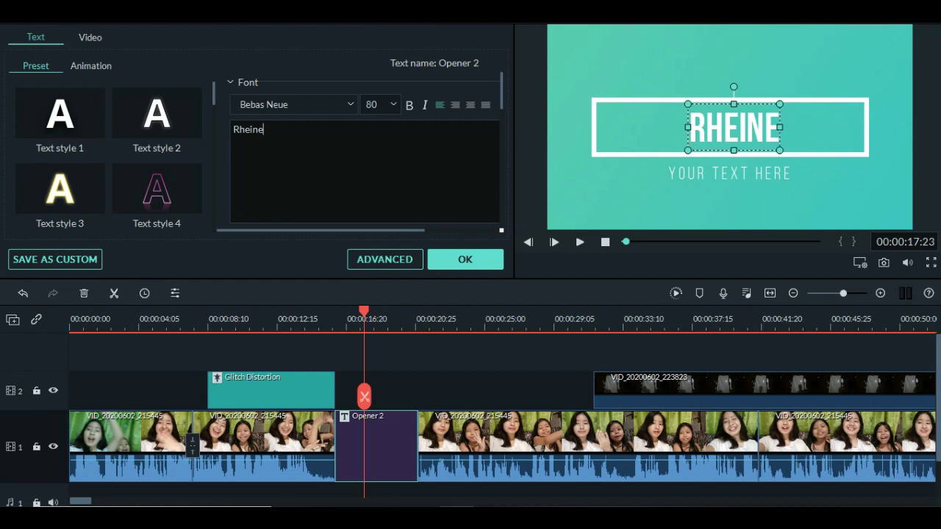
Replace the Opener 2 subtitle placeholder with the surname.
{"action": "left_click", "coordinate": [729, 174]}
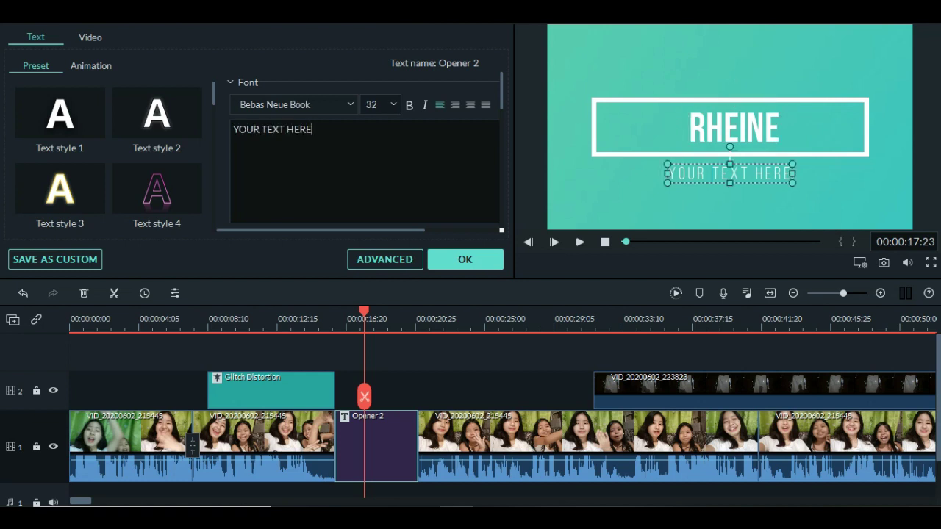
{"action": "key", "text": "shift+Left"}
{"action": "key", "text": "shift+Left"}
{"action": "key", "text": "shift+Left"}
{"action": "key", "text": "shift+Left"}
{"action": "key", "text": "shift+Left"}
{"action": "key", "text": "shift+Left"}
{"action": "key", "text": "shift+Left"}
{"action": "key", "text": "shift+Left"}
{"action": "key", "text": "shift+Left"}
{"action": "key", "text": "shift+Left"}
{"action": "key", "text": "shift+Left"}
{"action": "key", "text": "shift+Left"}
{"action": "key", "text": "shift+Left"}
{"action": "key", "text": "shift+Left"}
{"action": "key", "text": "BackSpace"}
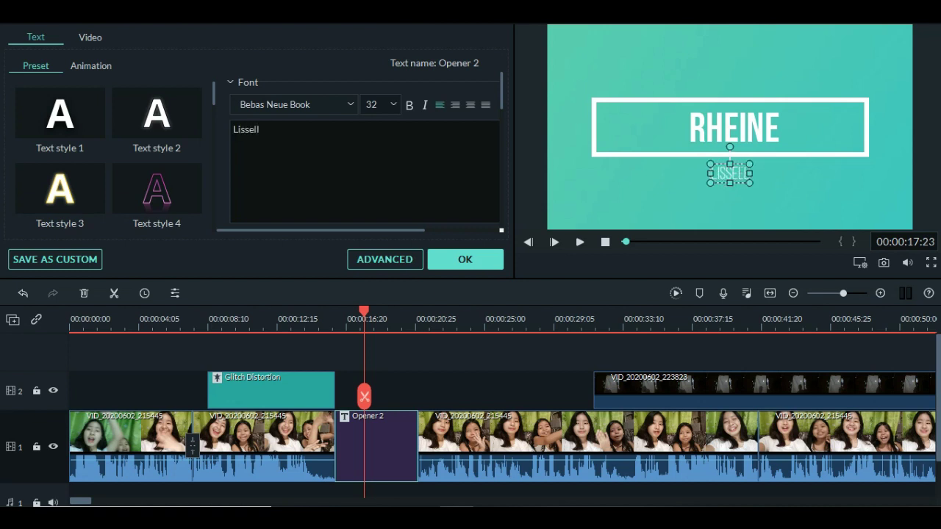
{"action": "left_click_drag", "start_coordinate": [364, 311], "coordinate": [287, 311]}
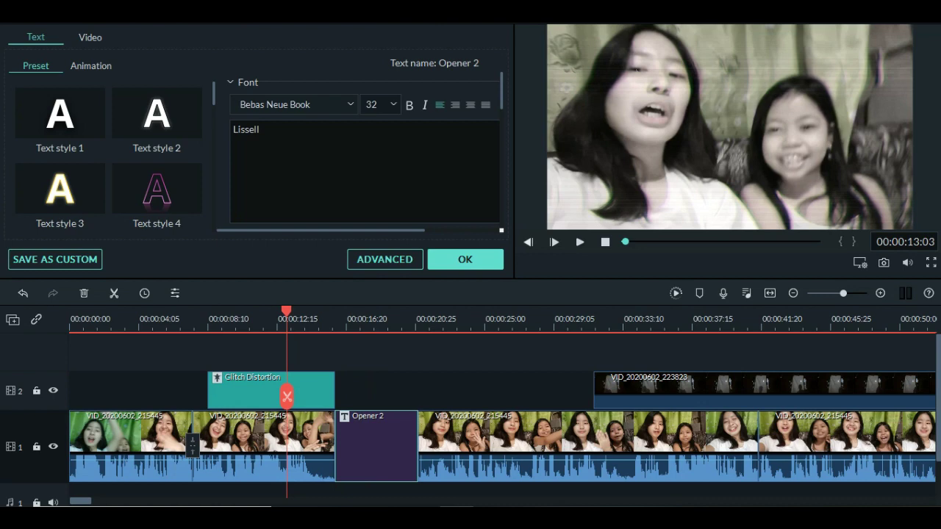
Apply the edited title text and play back the title section.
{"action": "left_click", "coordinate": [465, 259]}
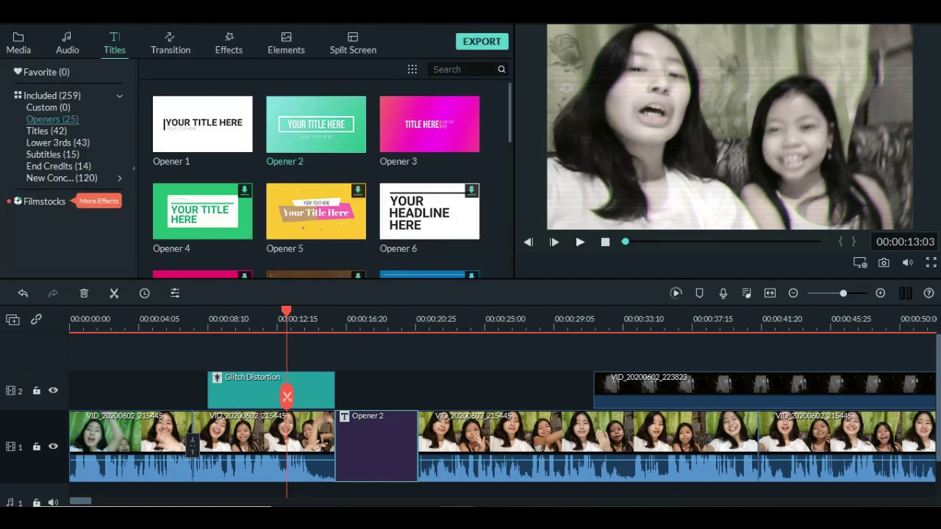
{"action": "left_click", "coordinate": [580, 242]}
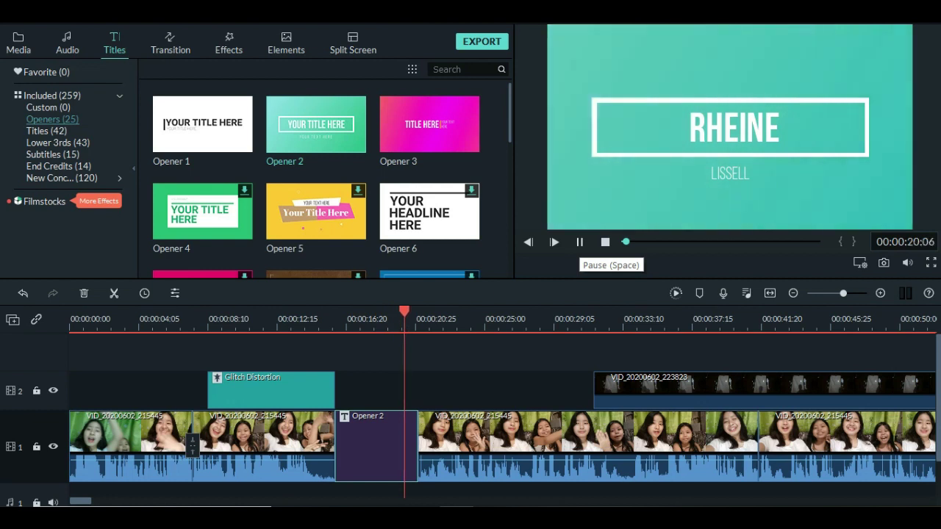
{"action": "left_click", "coordinate": [579, 242]}
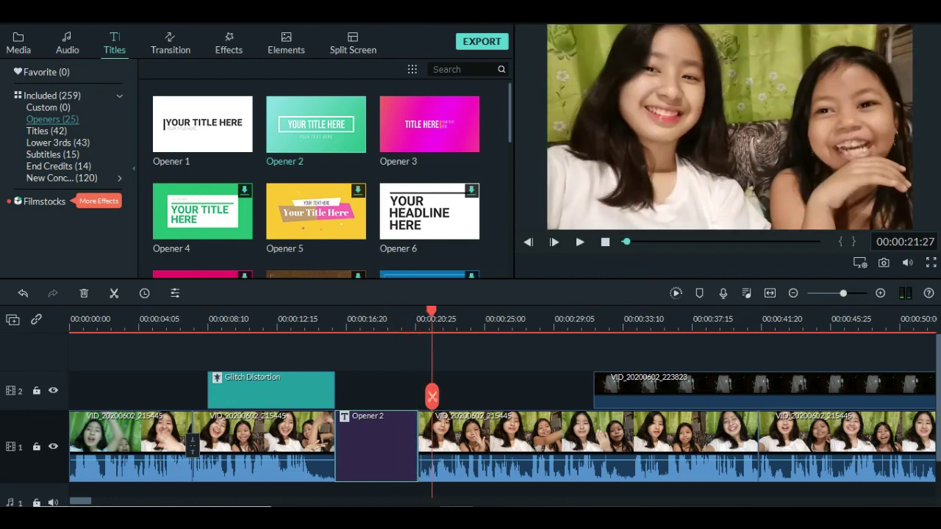
Trim the Opener 2 clip's right edge shorter and replay the title section.
{"action": "left_click_drag", "start_coordinate": [417, 445], "coordinate": [392, 445]}
{"action": "left_click_drag", "start_coordinate": [432, 397], "coordinate": [230, 397]}
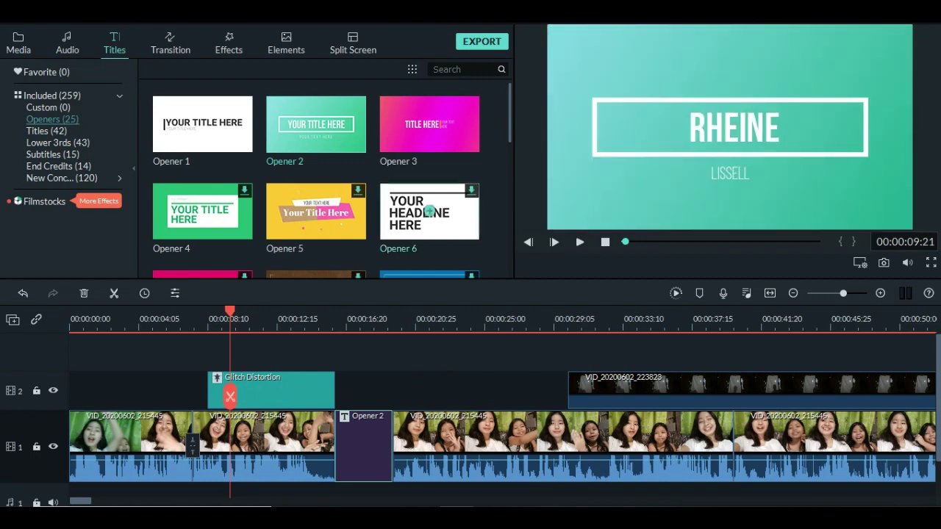
{"action": "left_click", "coordinate": [581, 241]}
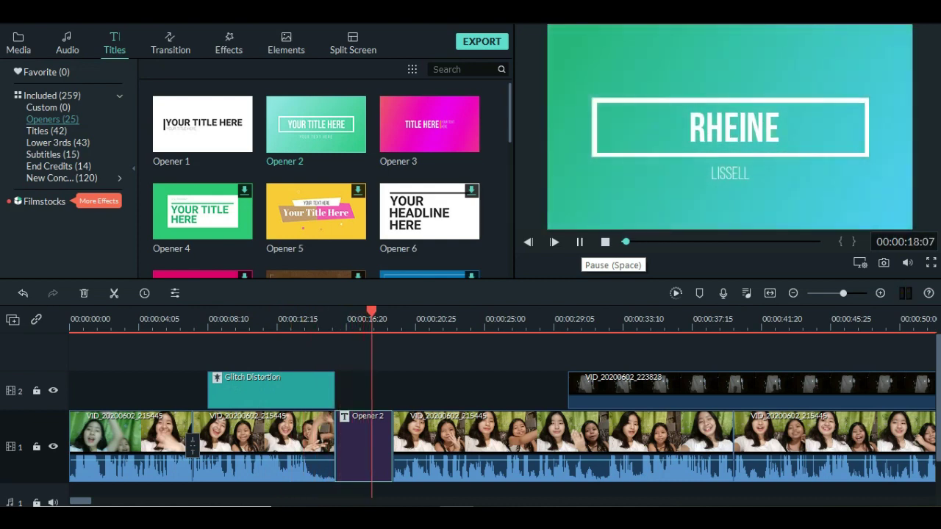
{"action": "left_click", "coordinate": [579, 241]}
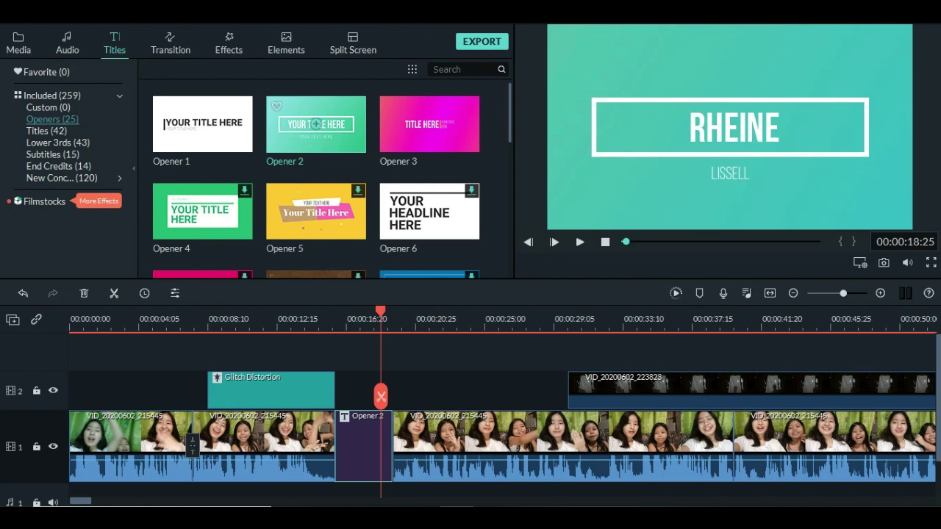
{"action": "left_click", "coordinate": [66, 44]}
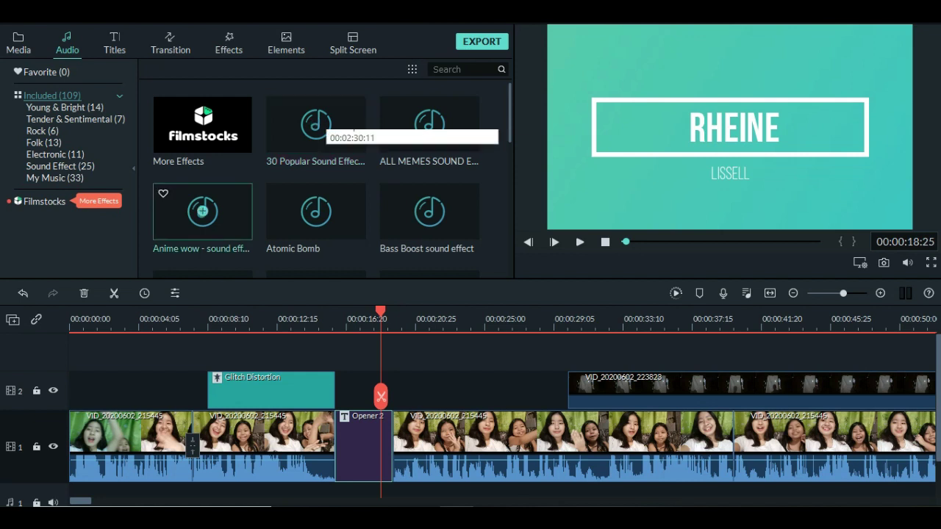
Add the Anime wow sound effect to audio track 1, boost it to 11 dB, and preview.
{"action": "left_click_drag", "start_coordinate": [202, 211], "coordinate": [444, 456]}
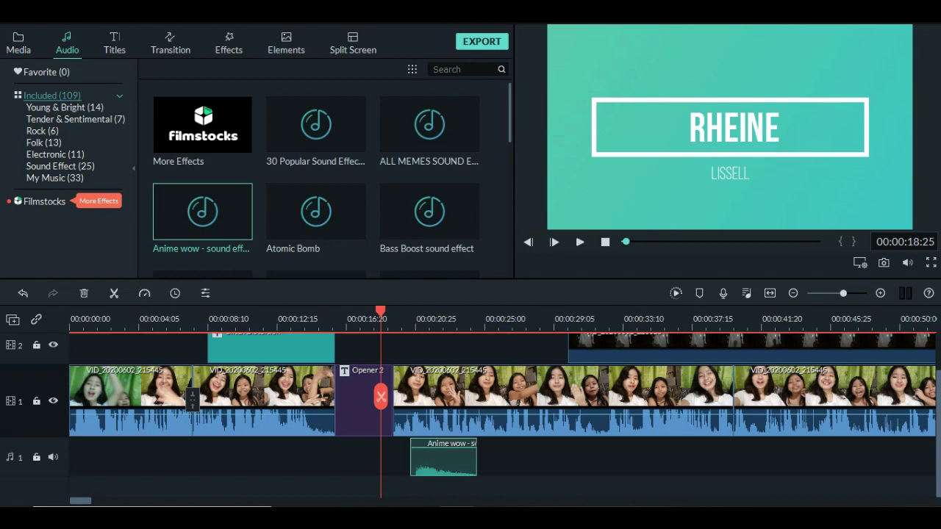
{"action": "left_click", "coordinate": [53, 456]}
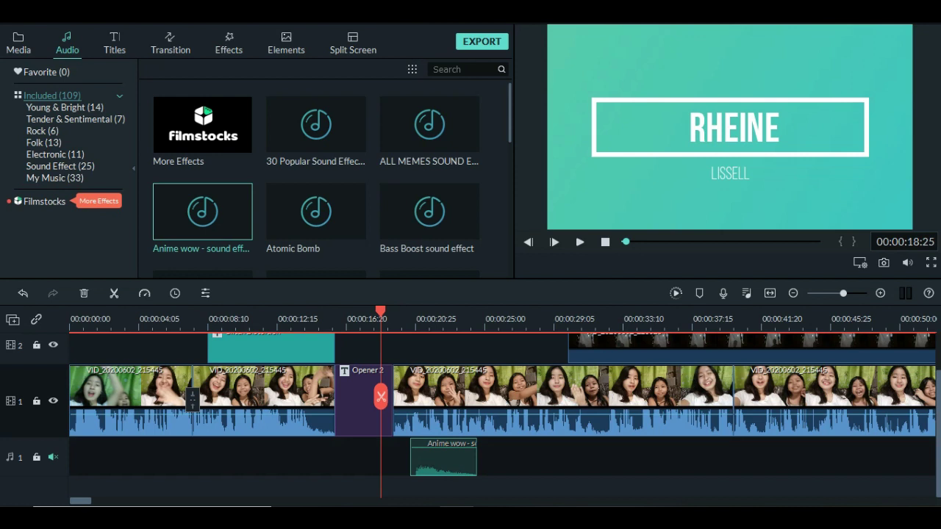
{"action": "left_click", "coordinate": [53, 457]}
{"action": "left_click", "coordinate": [36, 456]}
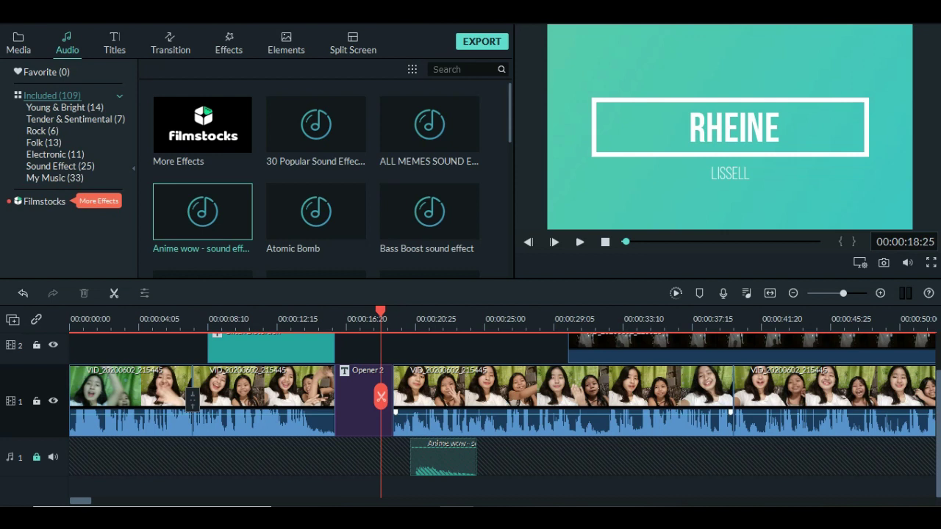
{"action": "left_click", "coordinate": [36, 457]}
{"action": "left_click_drag", "start_coordinate": [443, 460], "coordinate": [443, 445]}
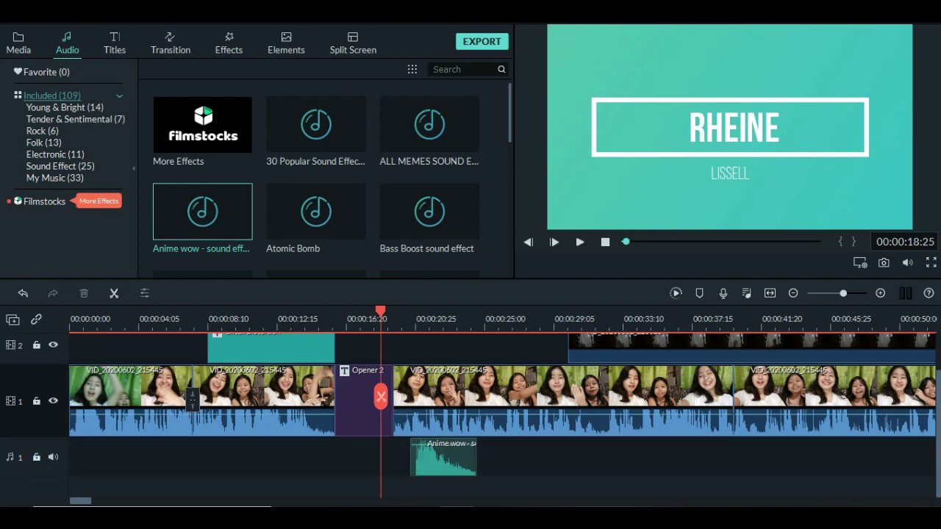
{"action": "left_click", "coordinate": [580, 242]}
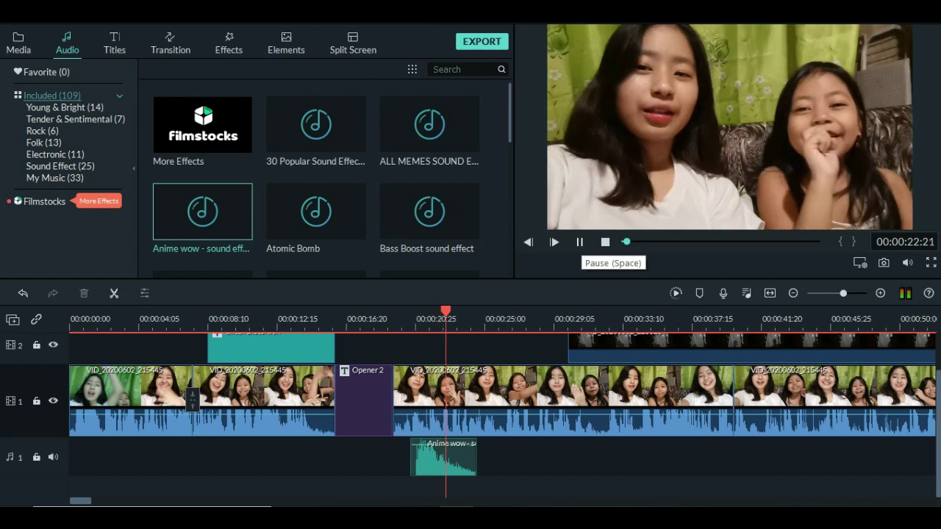
{"action": "key", "text": "space"}
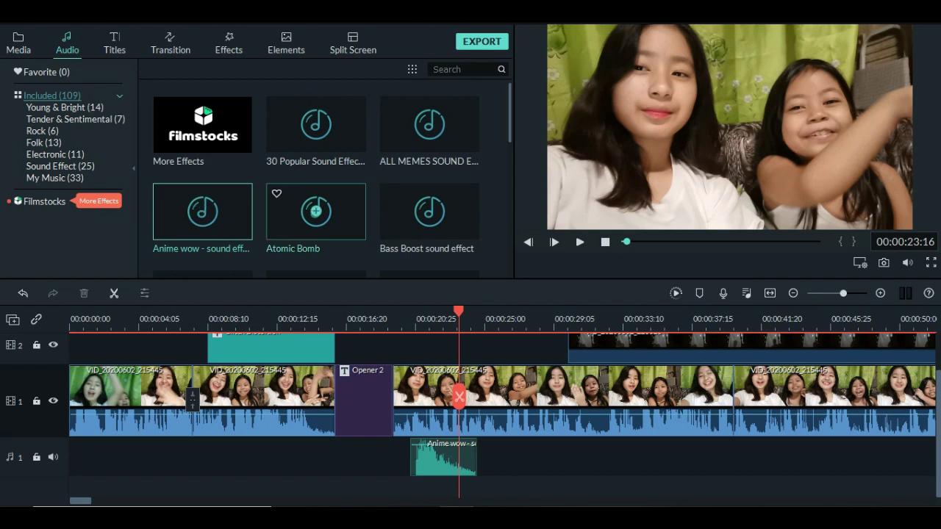
Add Atomic Bomb right after Anime wow, boost it to 12 dB, and preview both.
{"action": "left_click_drag", "start_coordinate": [316, 212], "coordinate": [482, 456]}
{"action": "left_click_drag", "start_coordinate": [540, 457], "coordinate": [541, 441]}
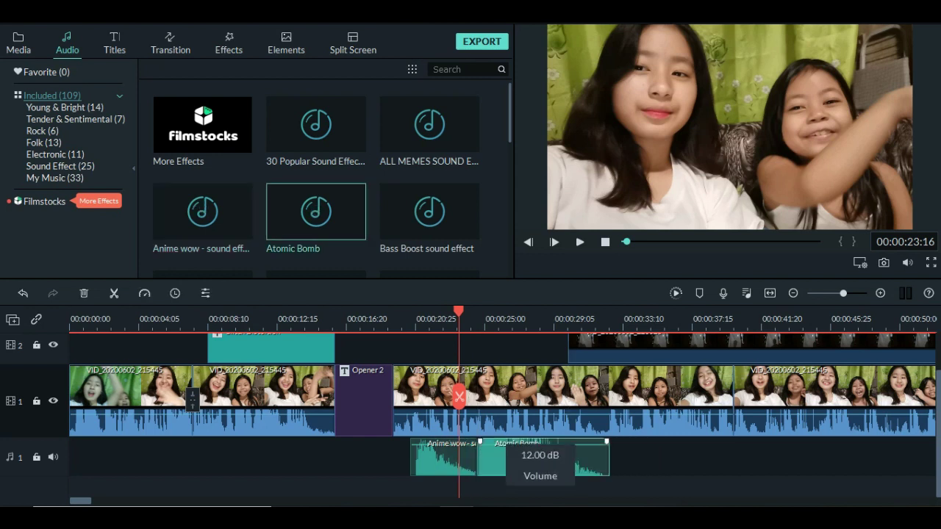
{"action": "left_click", "coordinate": [580, 242]}
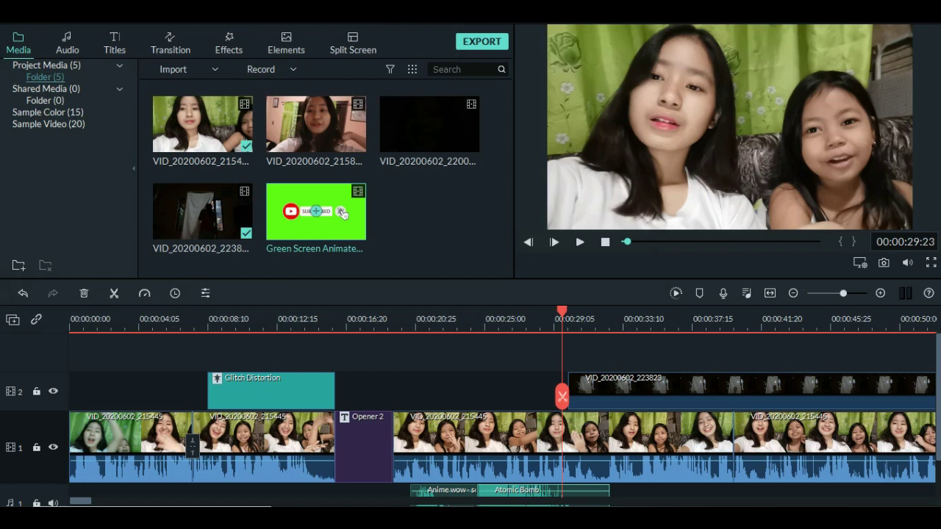
Place the Green Screen Animated Subscribe Button on video track 2 near 00:00:20 and preview it.
{"action": "left_click_drag", "start_coordinate": [316, 212], "coordinate": [434, 391]}
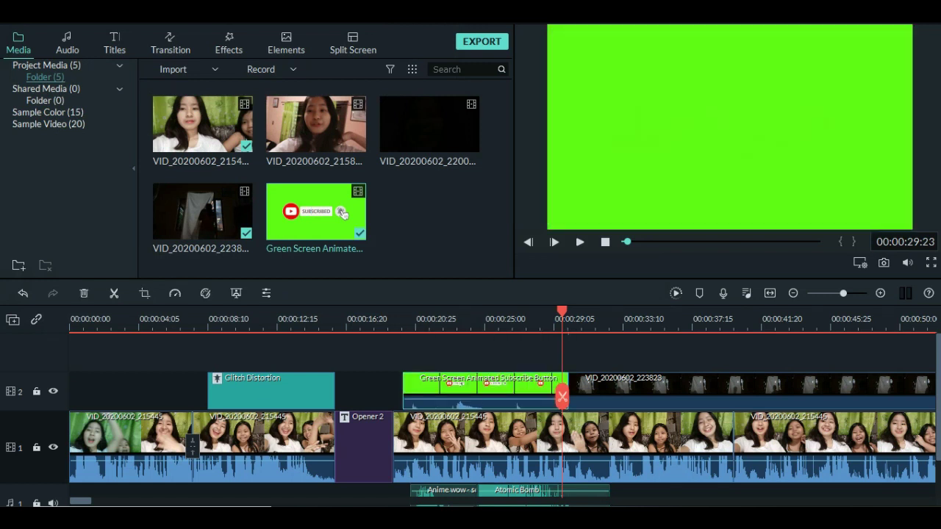
{"action": "left_click_drag", "start_coordinate": [561, 397], "coordinate": [391, 397]}
{"action": "left_click", "coordinate": [579, 242]}
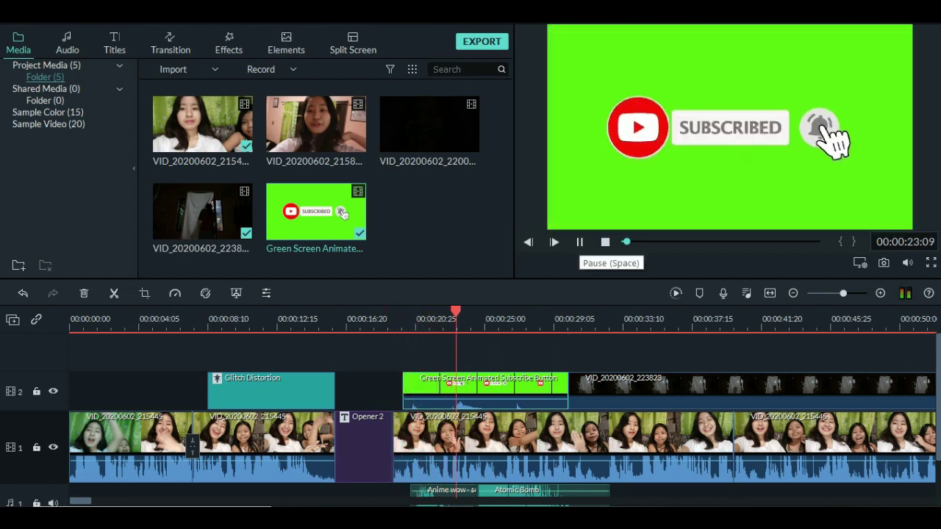
{"action": "key", "text": "space"}
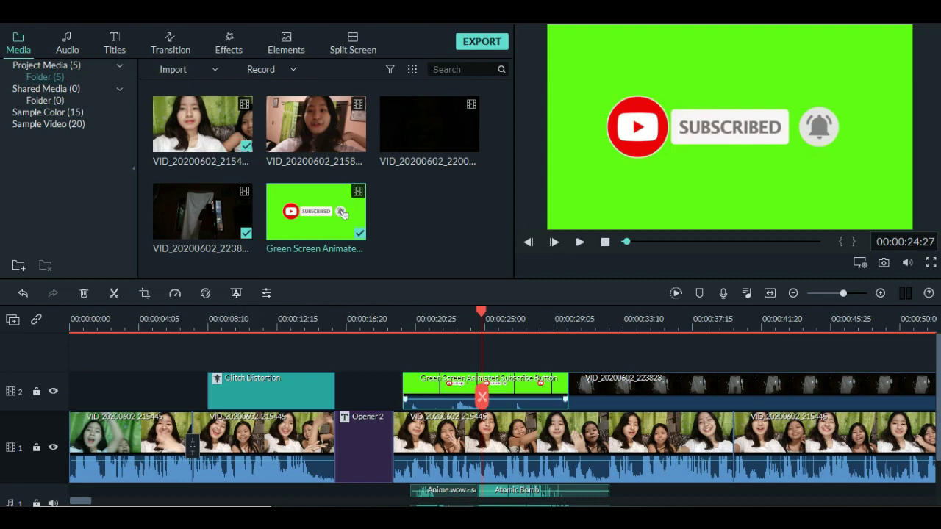
{"action": "right_click", "coordinate": [432, 393]}
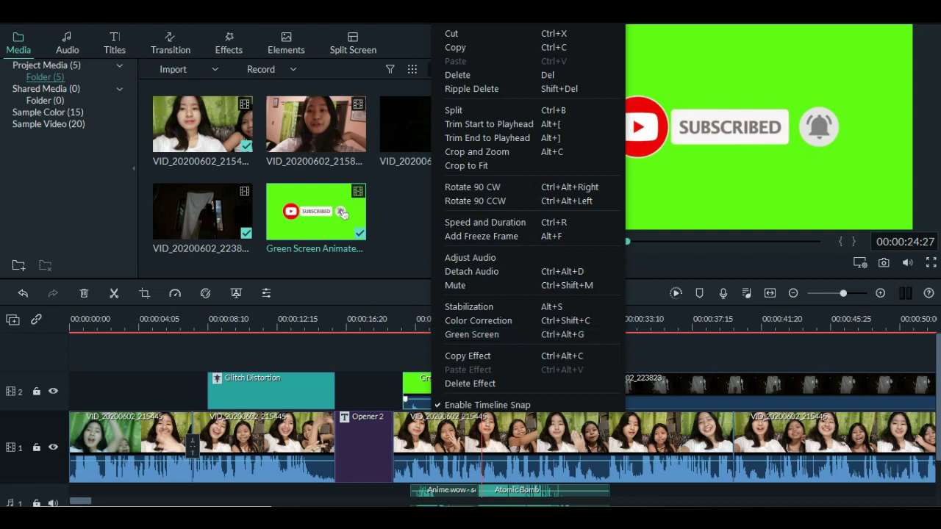
{"action": "left_click", "coordinate": [342, 213]}
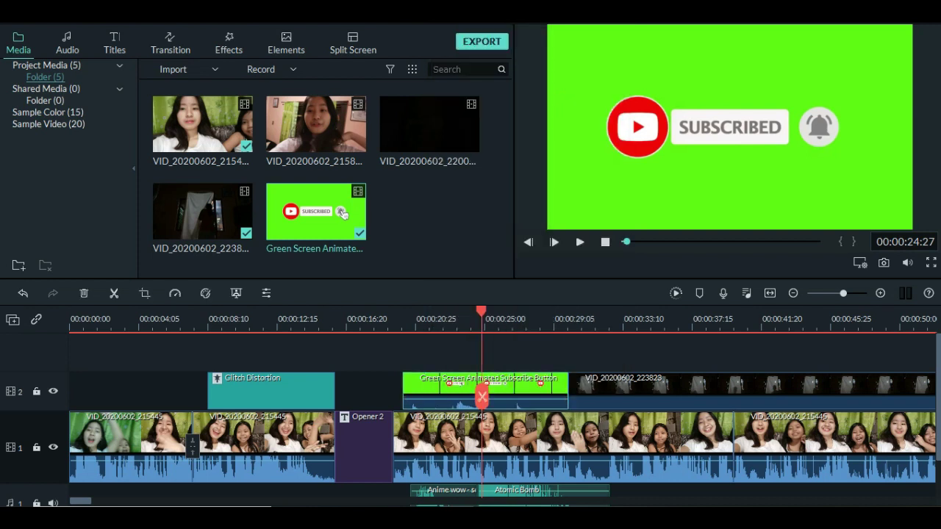
{"action": "left_click", "coordinate": [236, 292]}
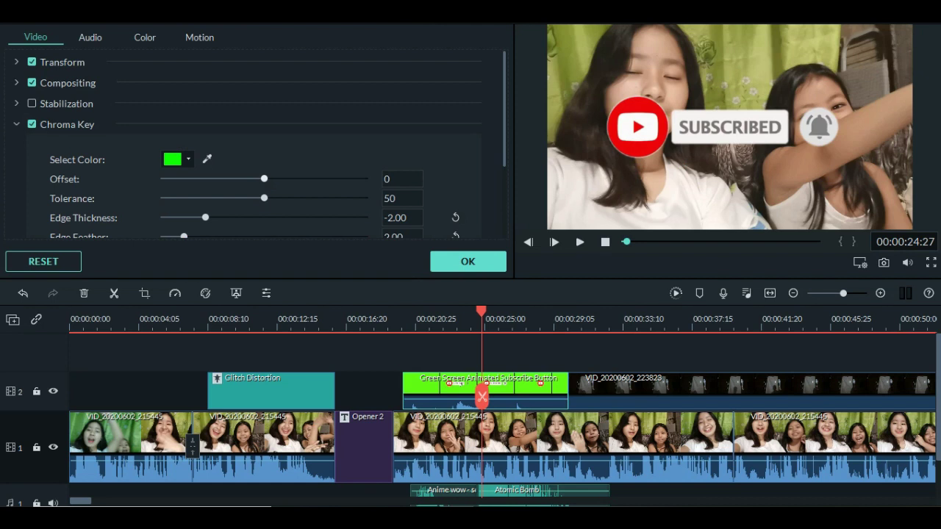
Apply Chroma Key with Offset 100, adjusted Tolerance, and Edge Thickness -9.59.
{"action": "left_click_drag", "start_coordinate": [264, 179], "coordinate": [365, 179]}
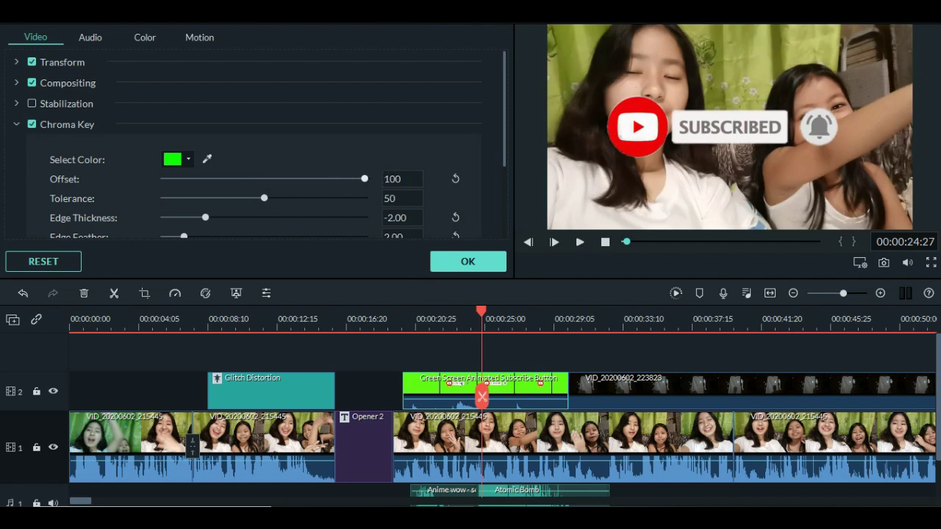
{"action": "left_click_drag", "start_coordinate": [264, 198], "coordinate": [297, 198]}
{"action": "left_click_drag", "start_coordinate": [205, 218], "coordinate": [165, 218]}
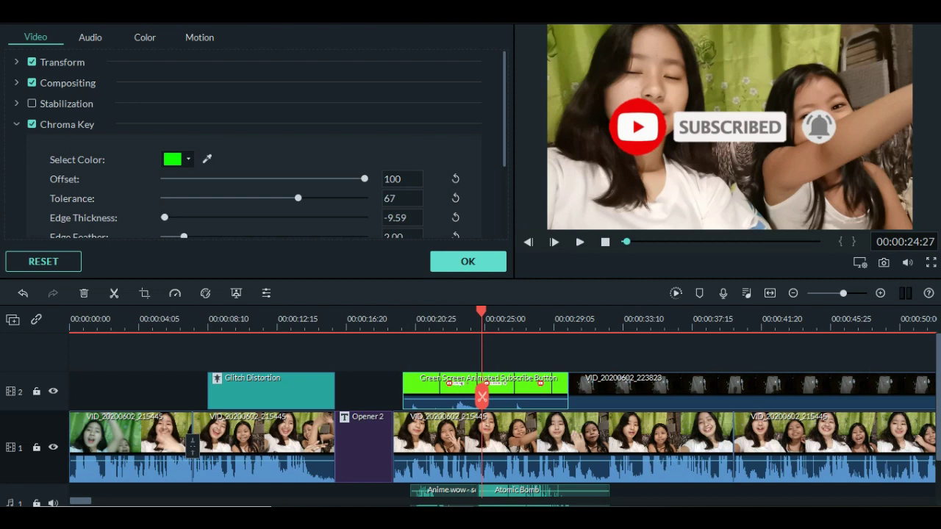
{"action": "left_click", "coordinate": [467, 261]}
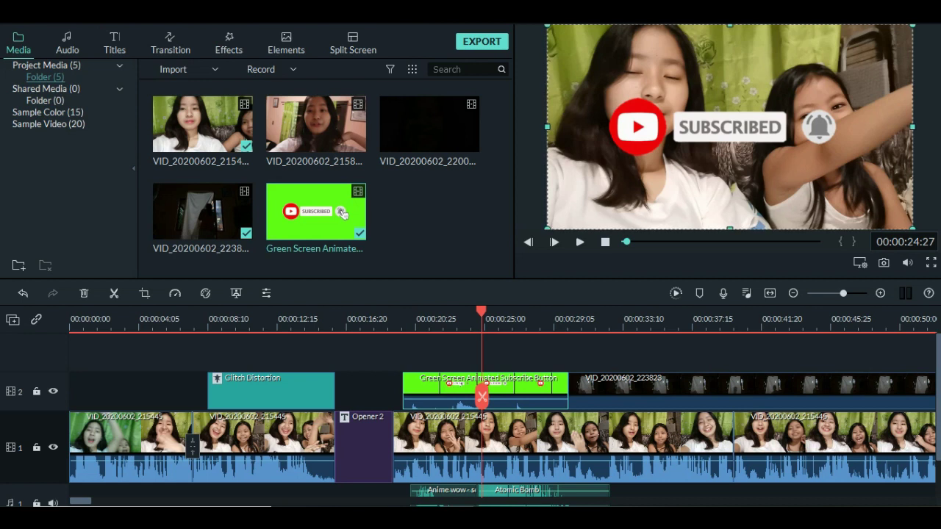
Shrink the subscribe button overlay, move it lower in the frame, and replay from the name title.
{"action": "left_click_drag", "start_coordinate": [548, 25], "coordinate": [716, 119]}
{"action": "left_click_drag", "start_coordinate": [814, 174], "coordinate": [630, 204]}
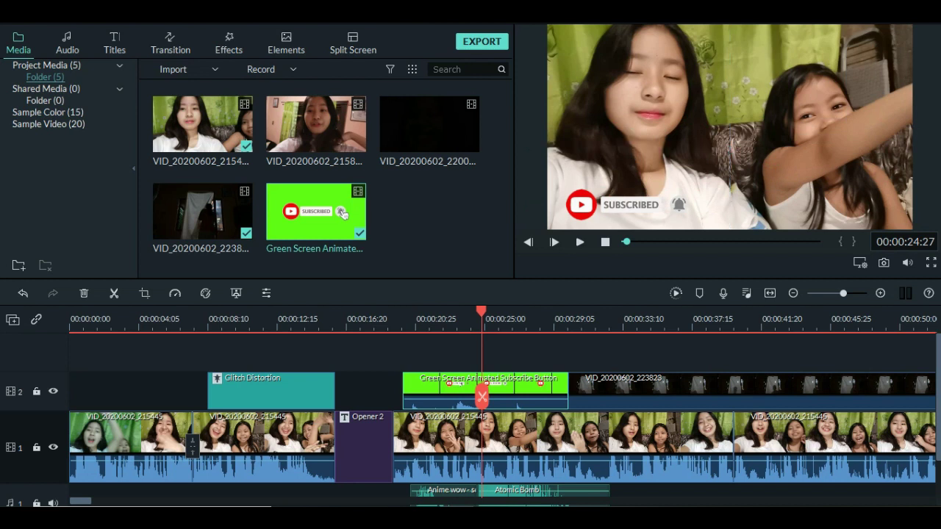
{"action": "left_click_drag", "start_coordinate": [482, 312], "coordinate": [364, 312]}
{"action": "left_click", "coordinate": [579, 242]}
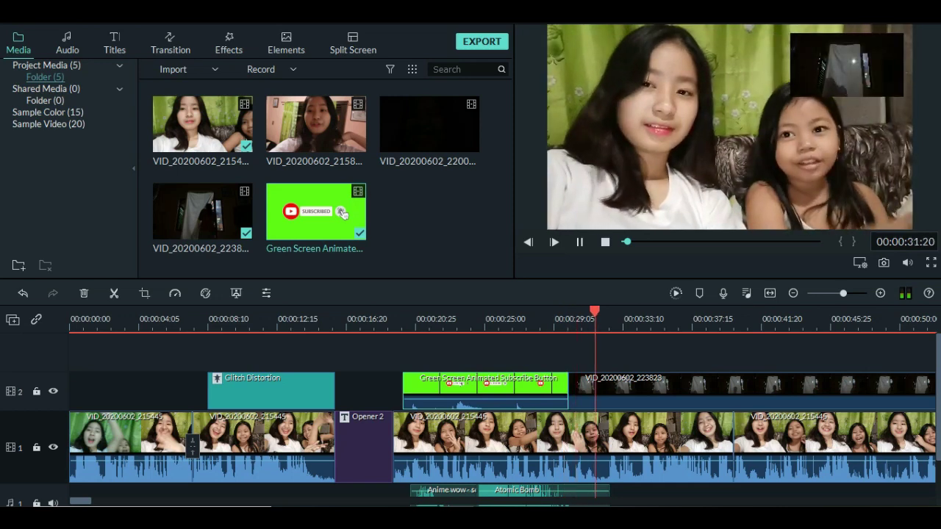
Stop playback of the finished edit and open the Export dialog with Ctrl+E.
{"action": "key", "text": "space"}
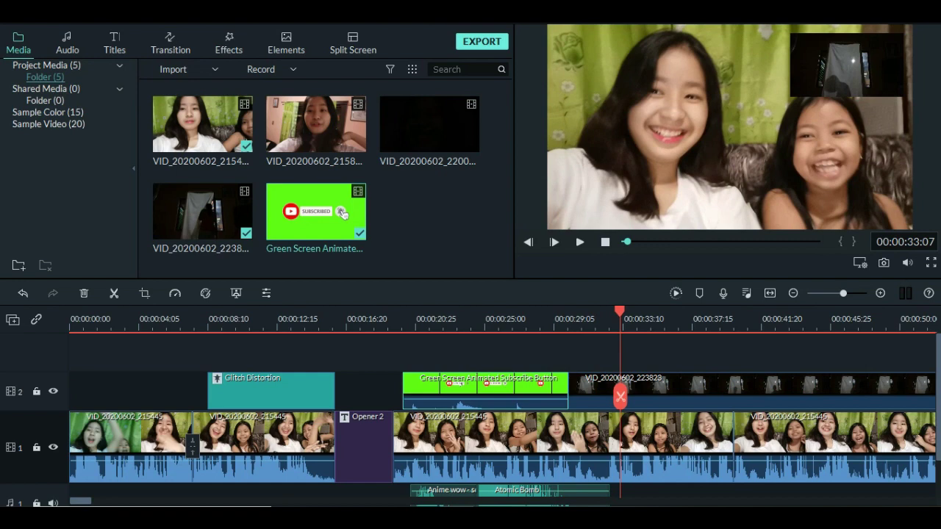
{"action": "key", "text": "ctrl+e"}
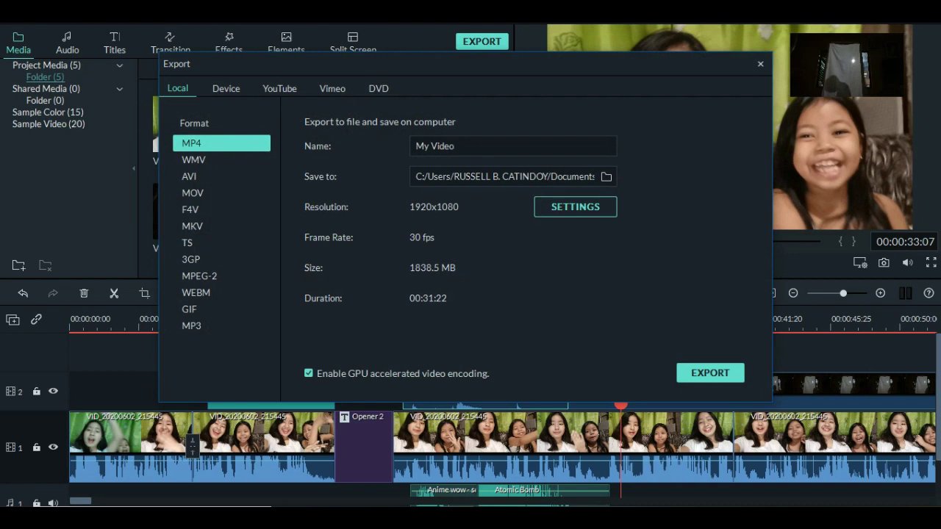
Export as MP4 with the output named after the first girl's first name, then request aborting the export.
{"action": "key", "text": "BackSpace"}
{"action": "key", "text": "BackSpace"}
{"action": "key", "text": "BackSpace"}
{"action": "key", "text": "BackSpace"}
{"action": "key", "text": "BackSpace"}
{"action": "key", "text": "BackSpace"}
{"action": "key", "text": "BackSpace"}
{"action": "key", "text": "BackSpace"}
{"action": "type", "text": "fffff"}
{"action": "key", "text": "BackSpace"}
{"action": "key", "text": "BackSpace"}
{"action": "key", "text": "BackSpace"}
{"action": "key", "text": "BackSpace"}
{"action": "key", "text": "BackSpace"}
{"action": "type", "text": "rheine"}
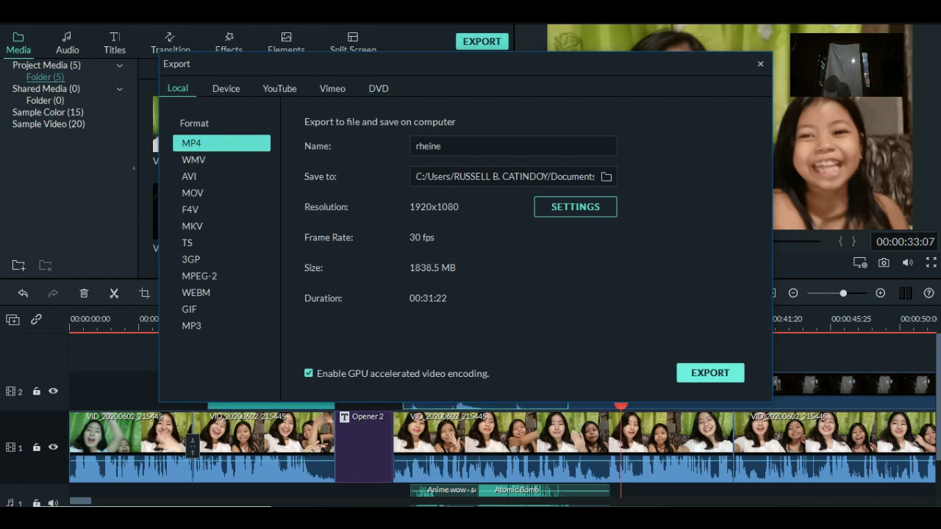
{"action": "key", "text": "Return"}
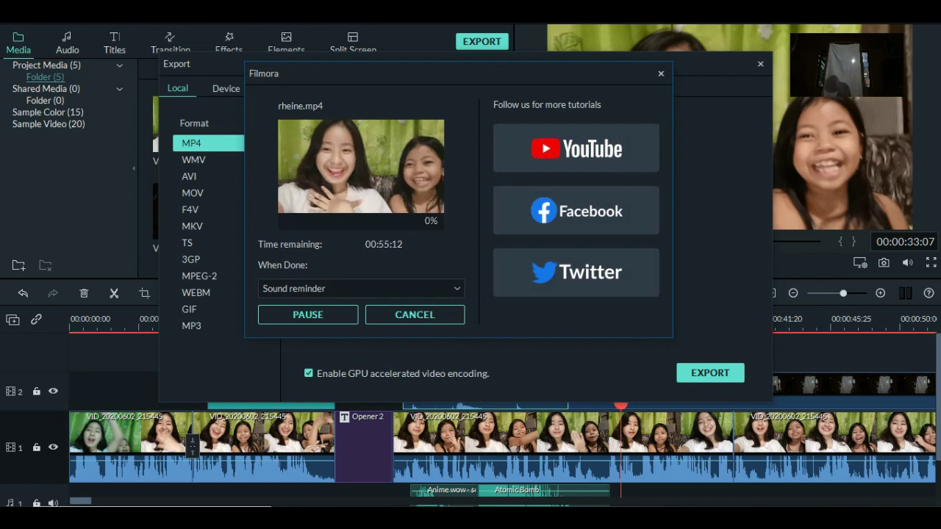
{"action": "key", "text": "Escape"}
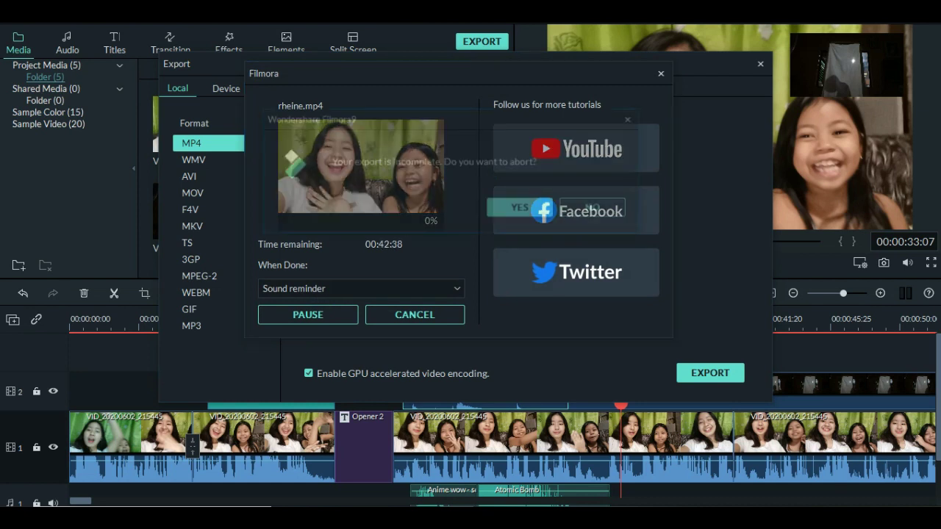